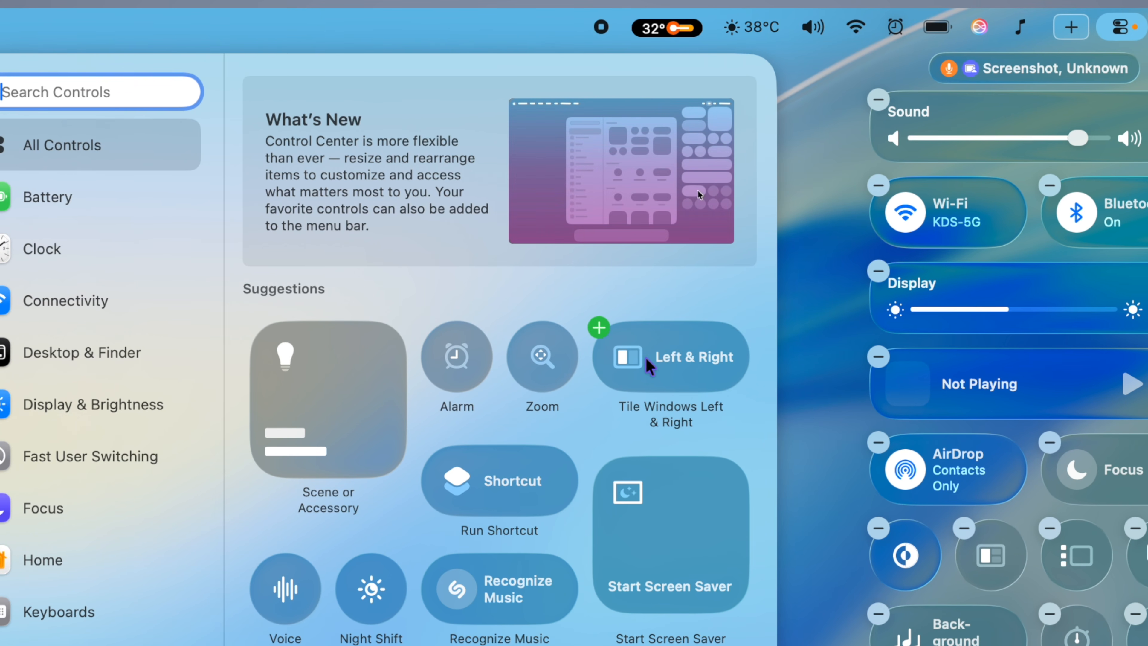
Step: Add the Tile Windows Left & Right control to the menu bar and view the Clock app's World Clock and Stopwatch sections
drag(672, 366, 887, 55)
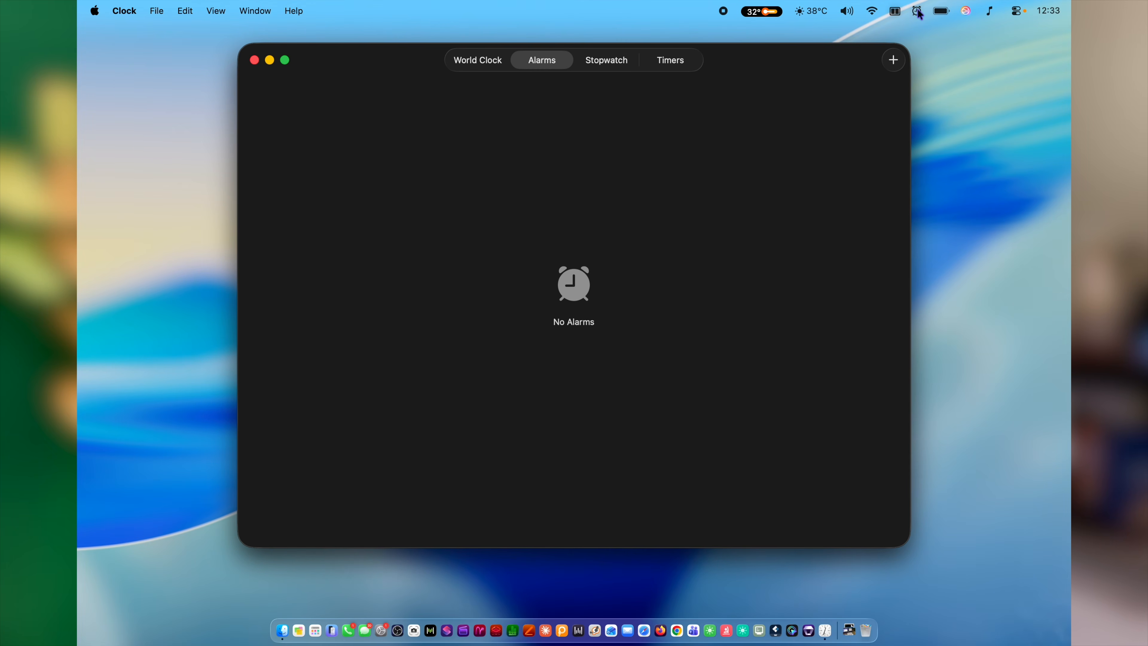
click(494, 63)
click(576, 60)
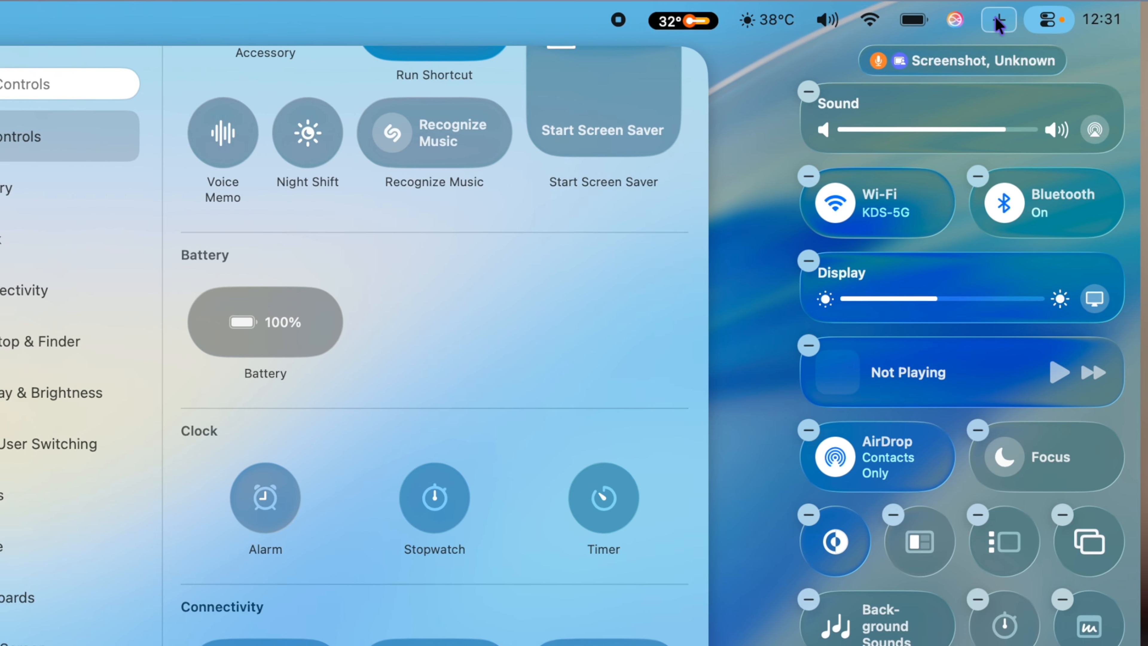
Step: Create an additional Control Center with the music note icon and add the Sound, Recognize Music and Live Speech controls to it
click(988, 12)
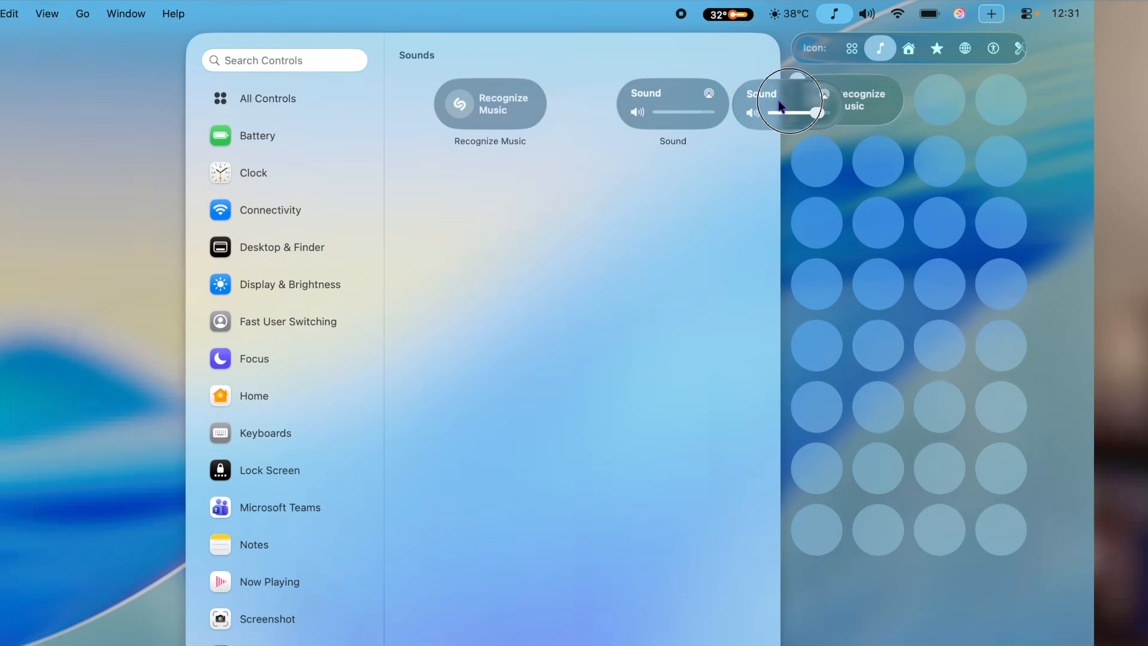
right_click(945, 81)
click(947, 82)
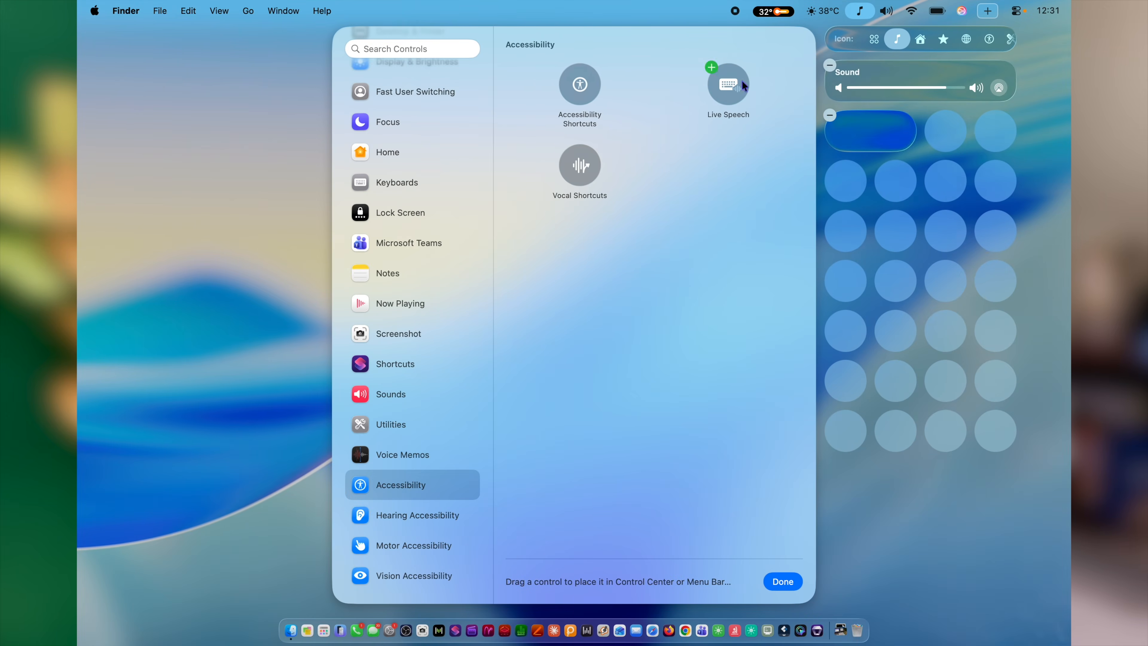
drag(736, 85, 967, 136)
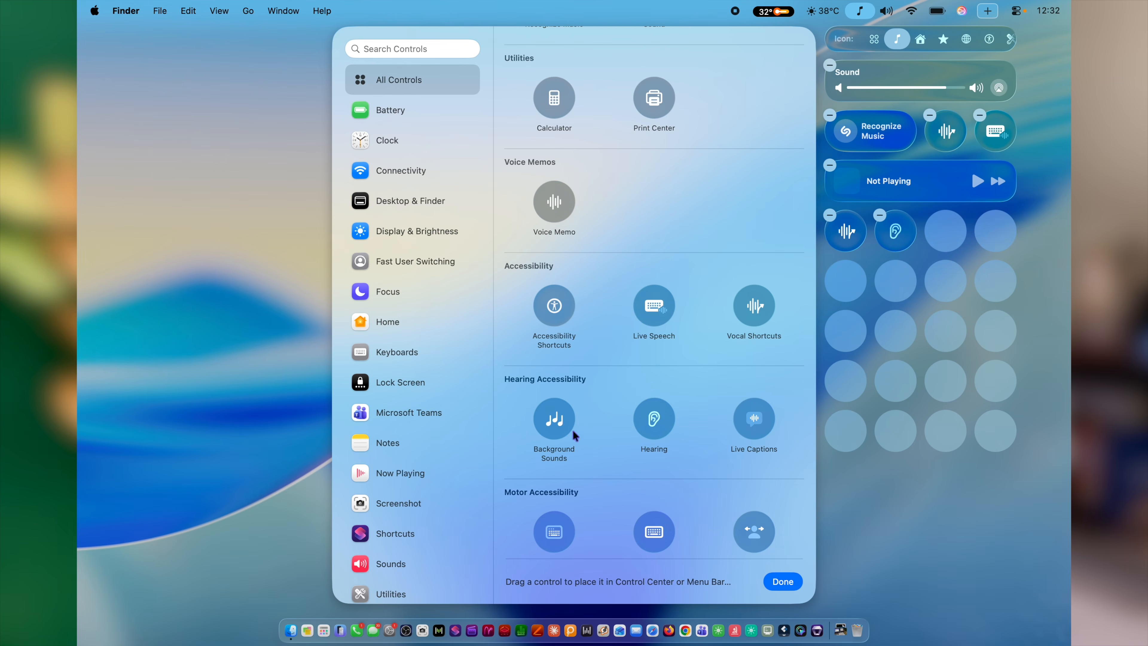
Step: Add the Live Captions, Background Sounds, Voice Control and VoiceOver controls to the new Control Center
click(745, 427)
scroll(741, 434, down, 6)
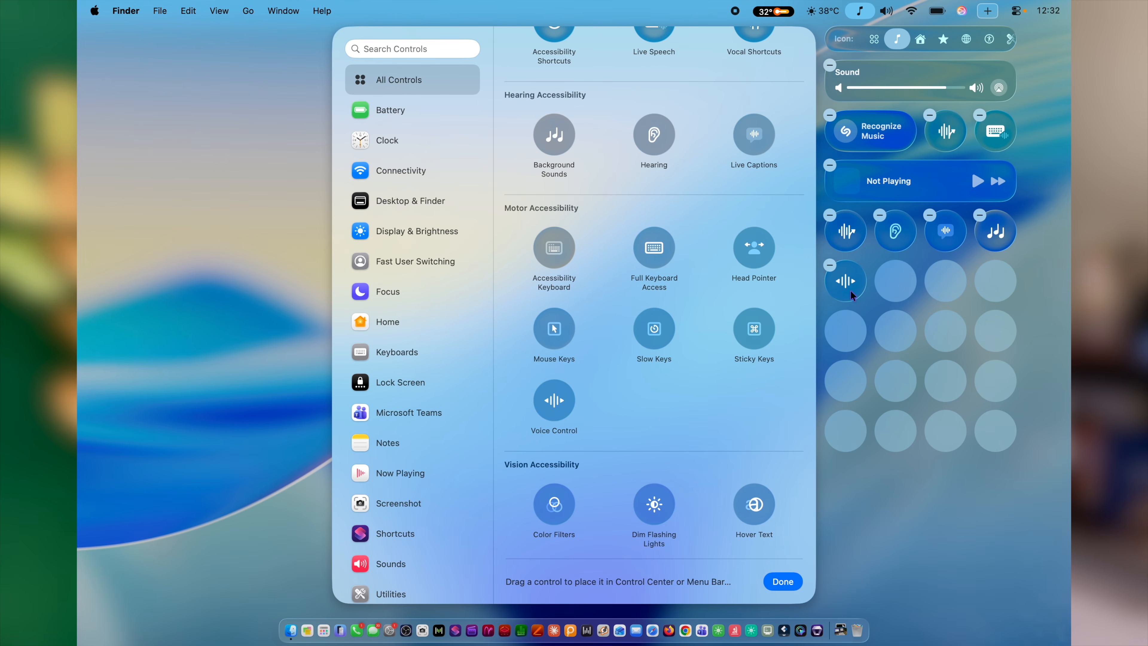
scroll(614, 448, down, 5)
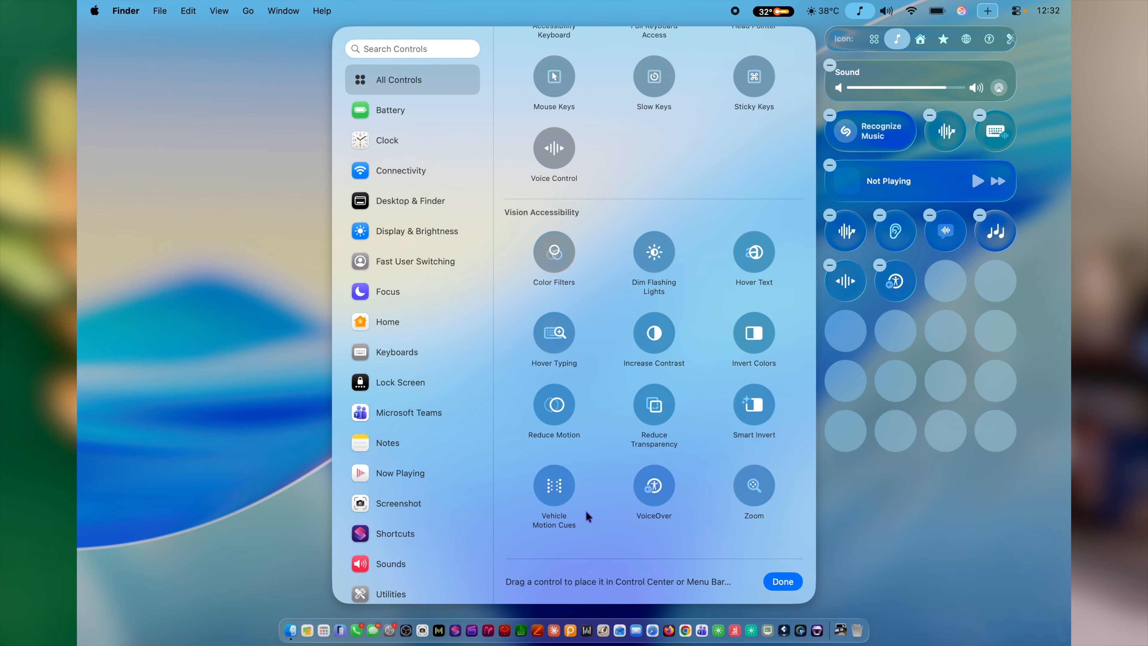
Step: Move the music note item beside the main Control Center icon in the menu bar and finish editing the controls
click(864, 13)
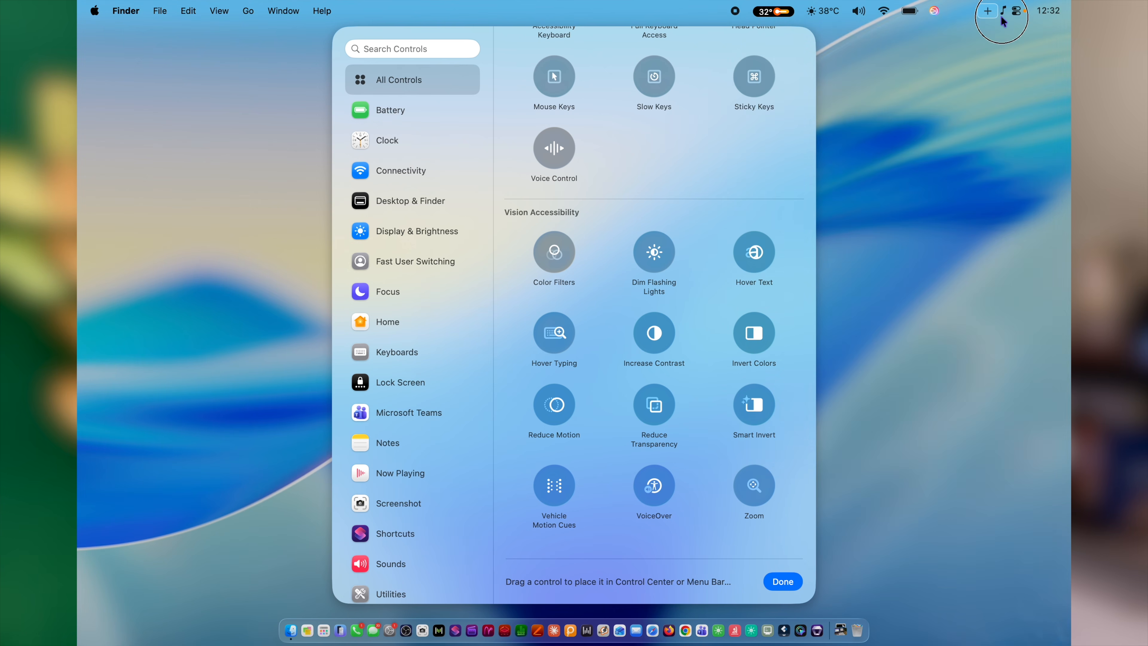
click(1002, 18)
click(1016, 11)
click(1016, 12)
click(1016, 12)
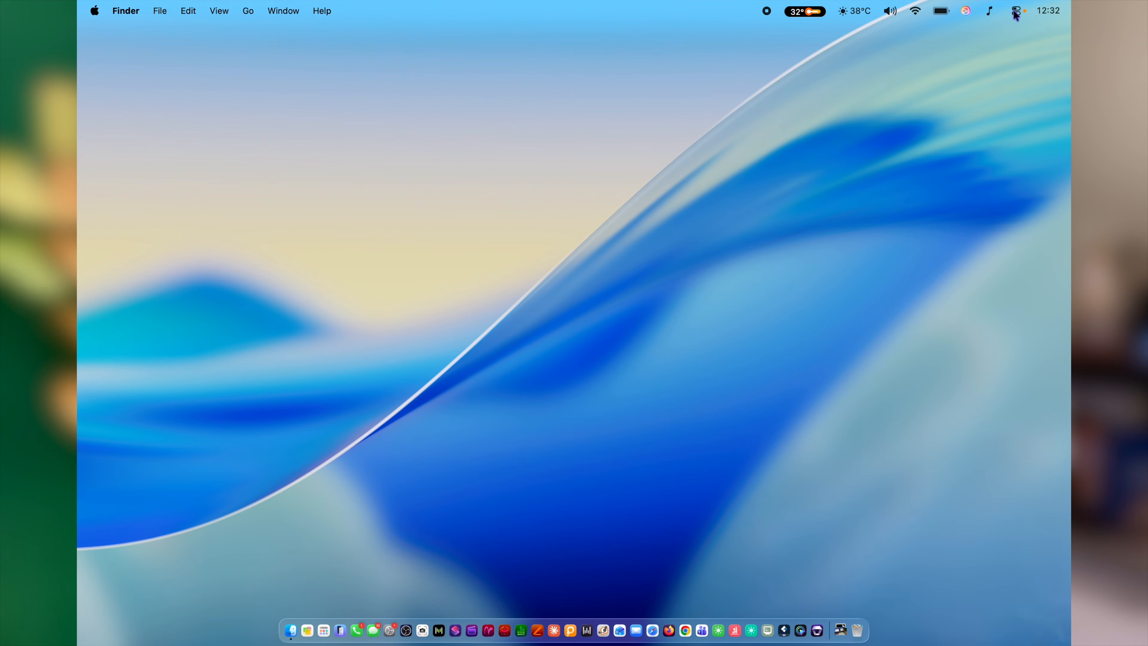
click(1017, 12)
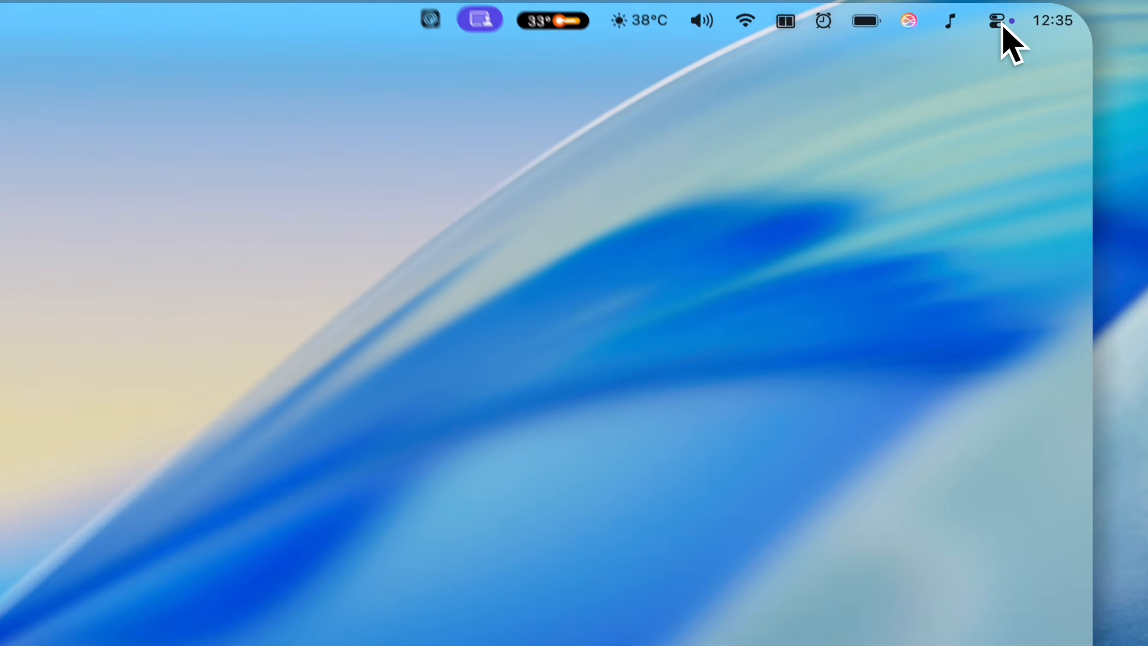
Step: Turn Background Sounds on and back off from Control Center
click(1036, 14)
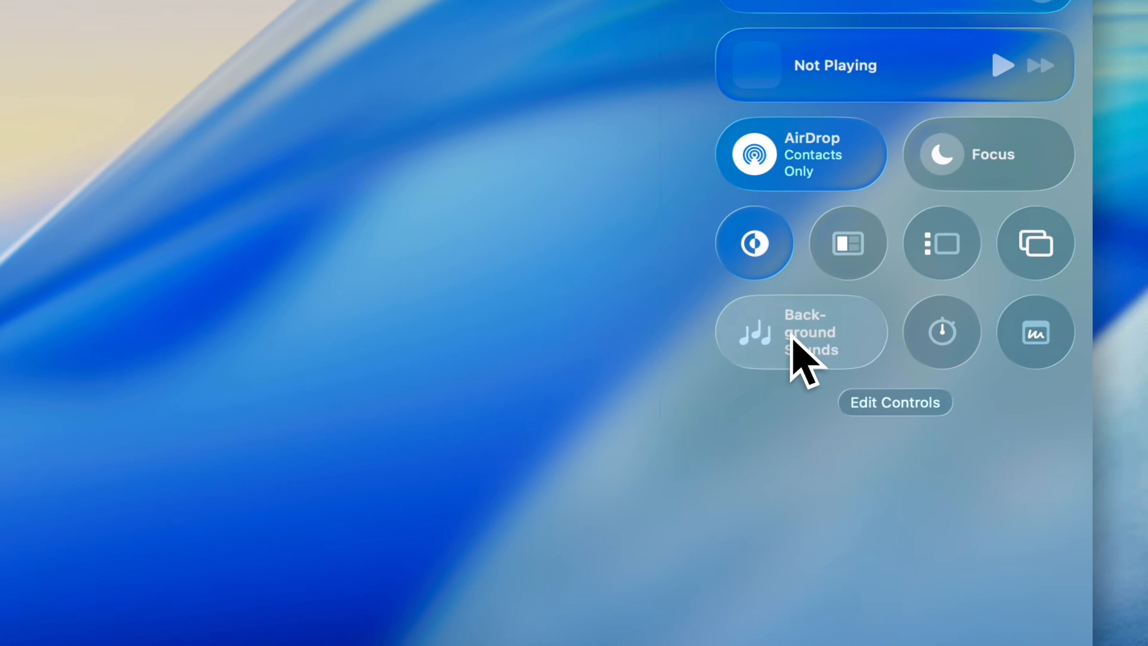
click(925, 374)
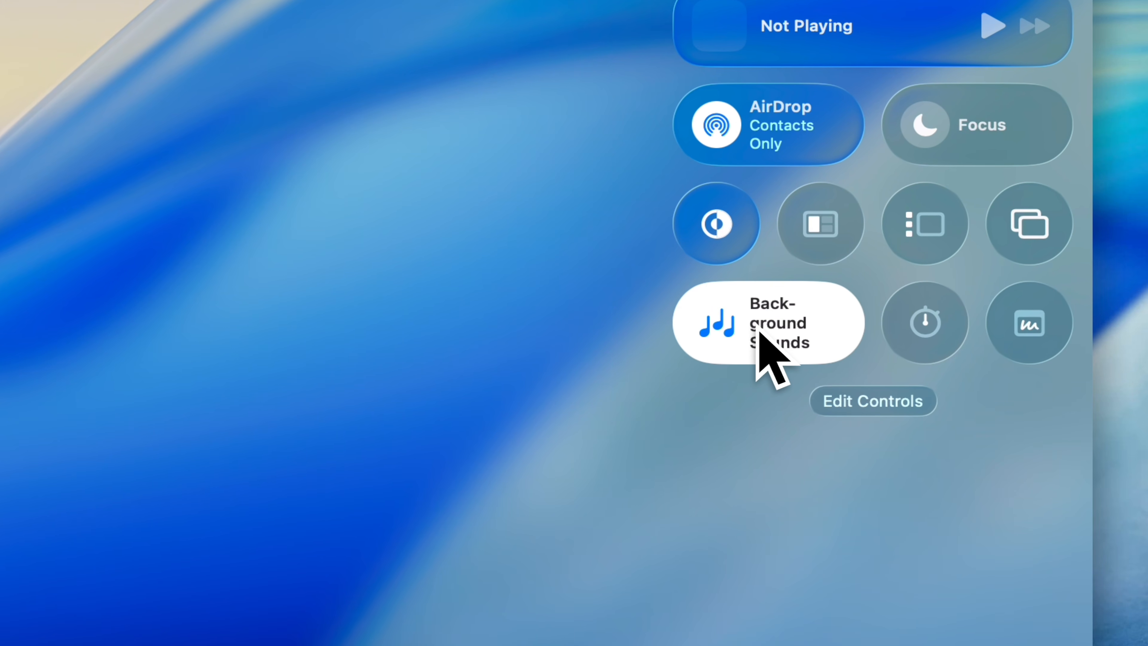
click(758, 326)
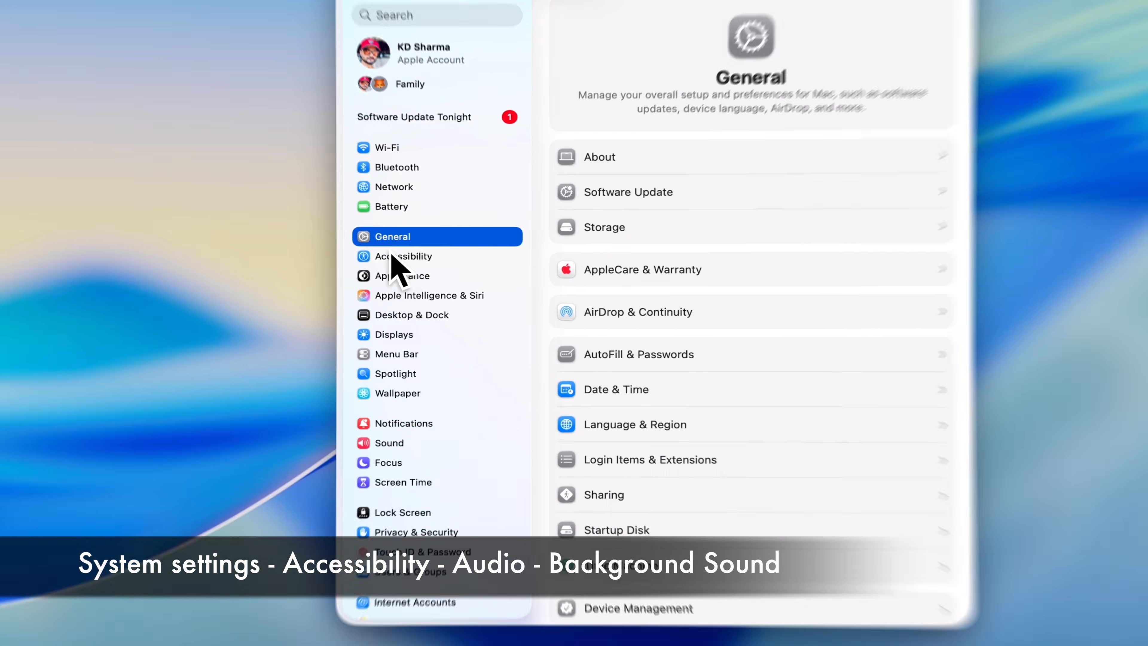
Step: Open the Audio settings under Accessibility and select Balanced Noise in the list of background sounds
click(417, 268)
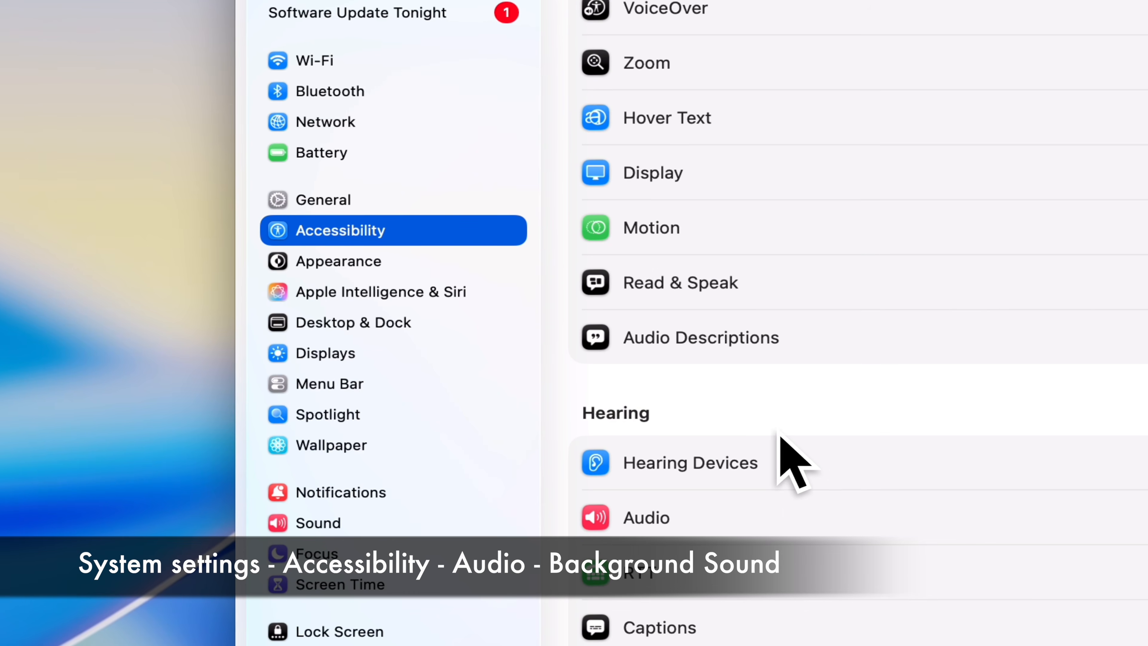
scroll(774, 431, down, 5)
click(766, 301)
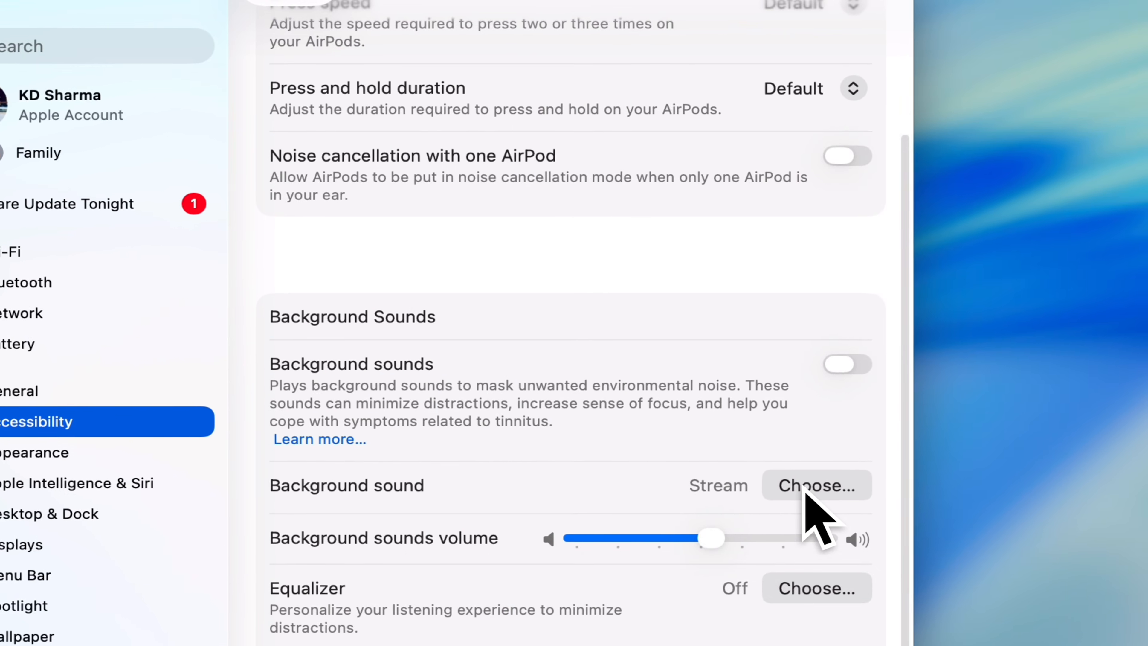
click(1113, 294)
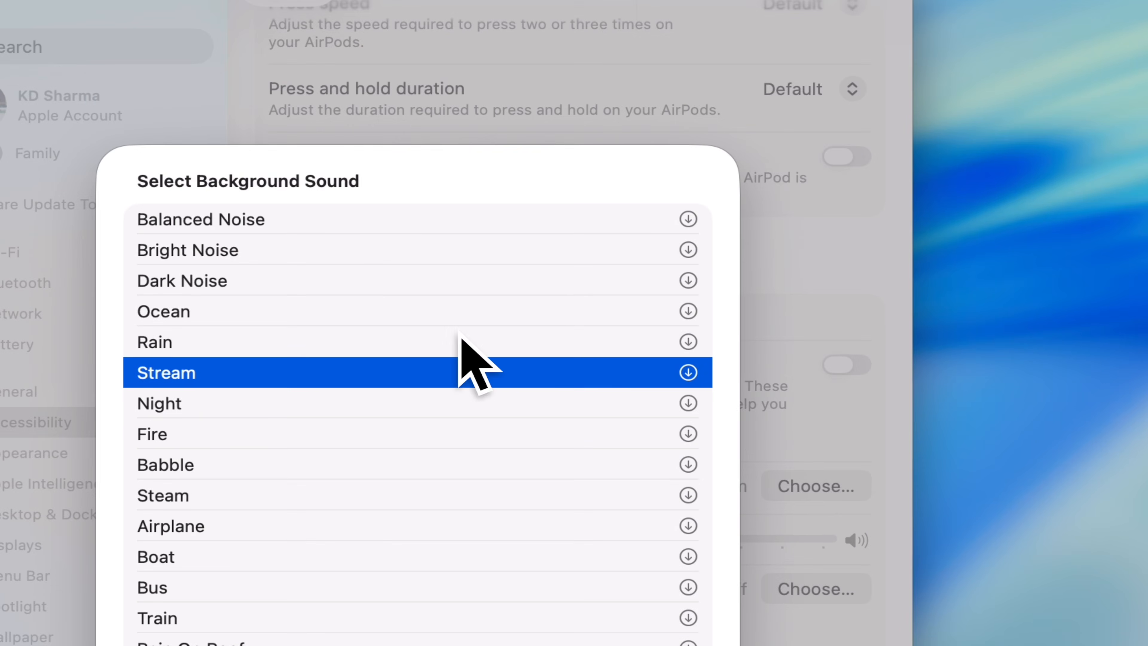
click(367, 230)
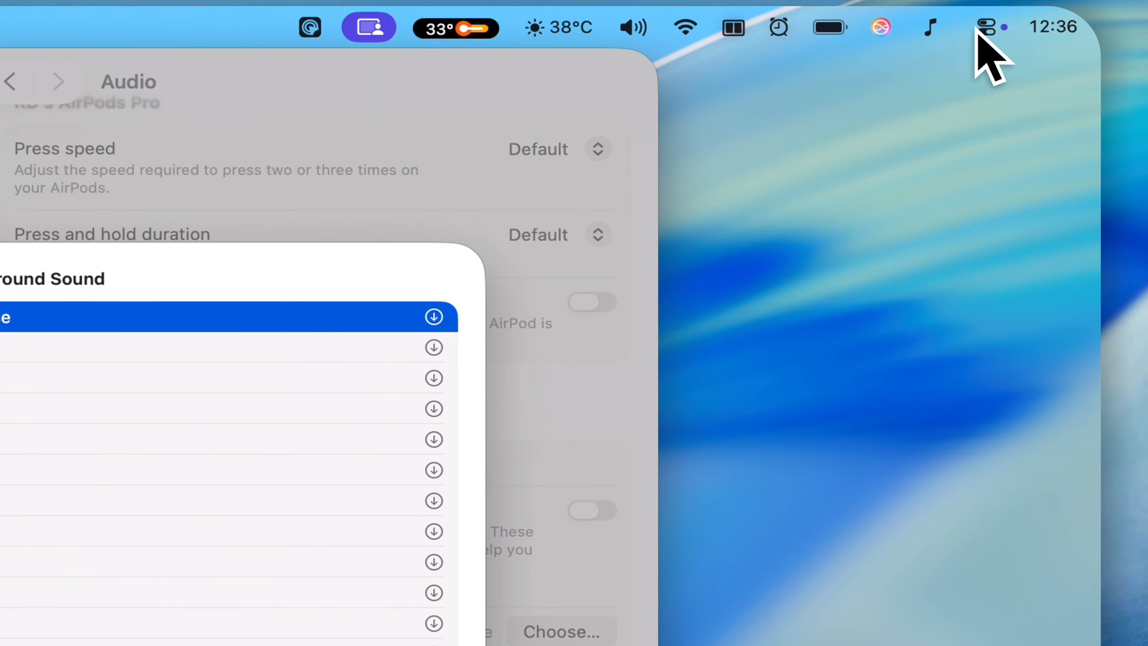
Step: Turn on Background Sounds from Control Center and sample the Bright Noise, Dark Noise, Ocean and Rain sounds
click(982, 26)
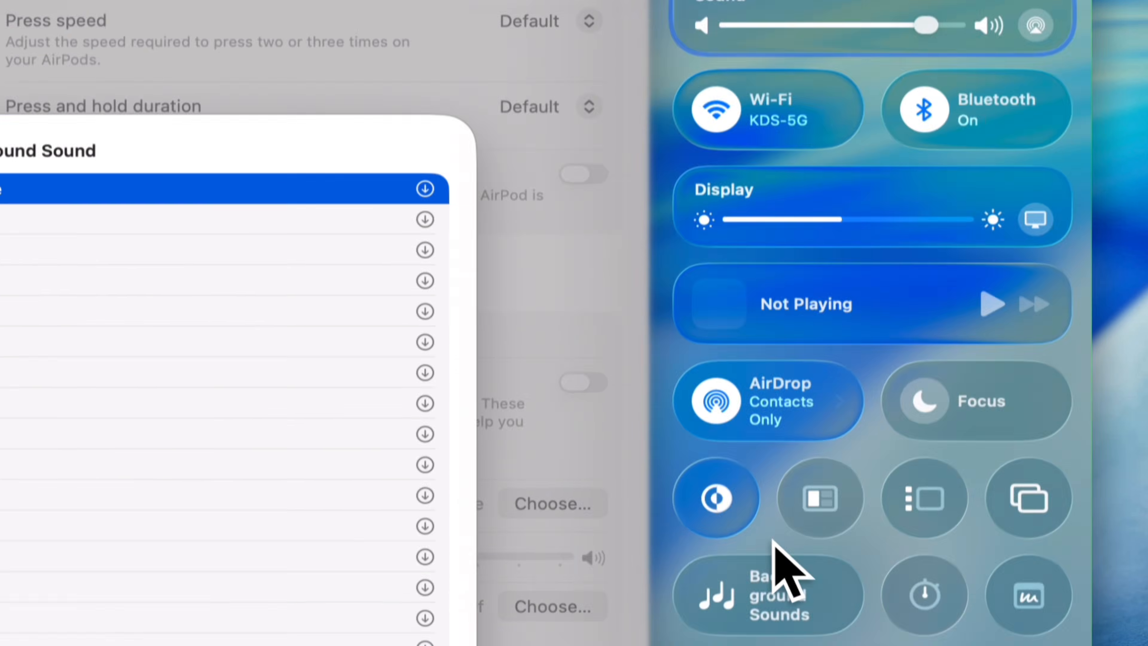
click(751, 584)
click(271, 228)
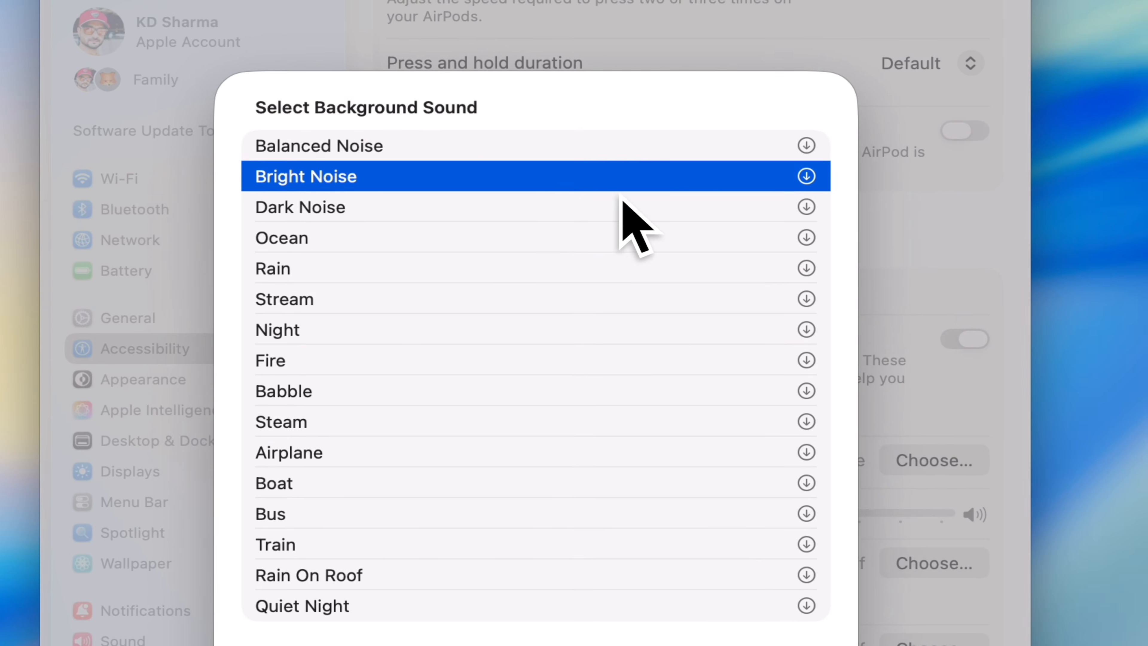
click(551, 216)
click(524, 240)
click(497, 267)
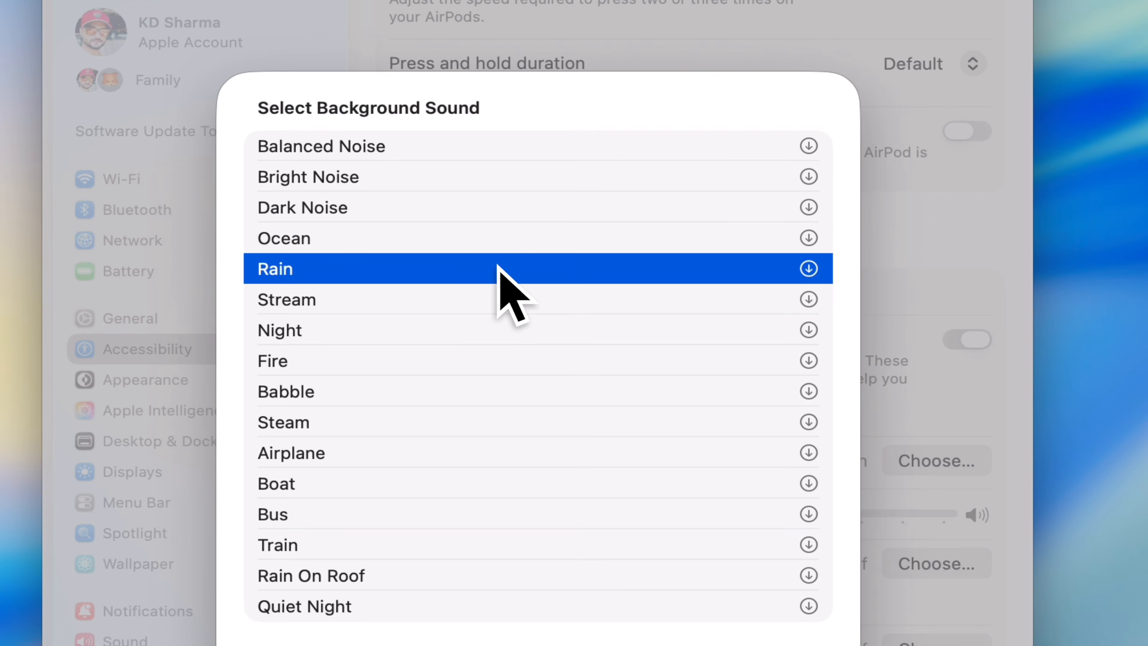
Step: Set the background sound to Stream and adjust the background sounds volume
click(477, 298)
click(462, 333)
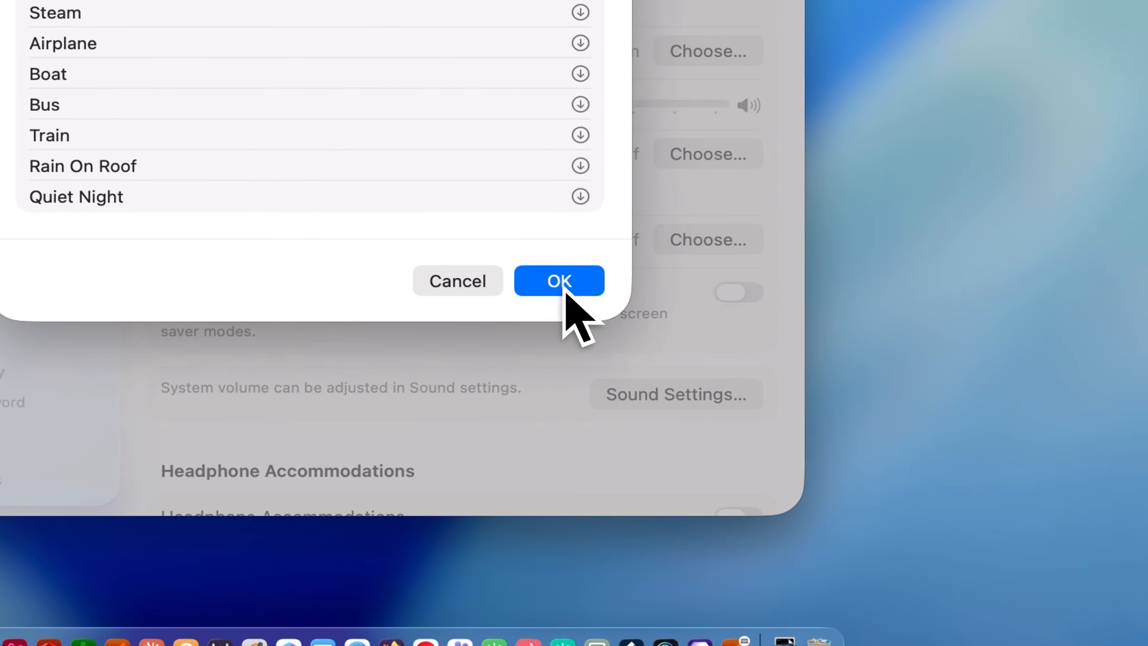
click(796, 466)
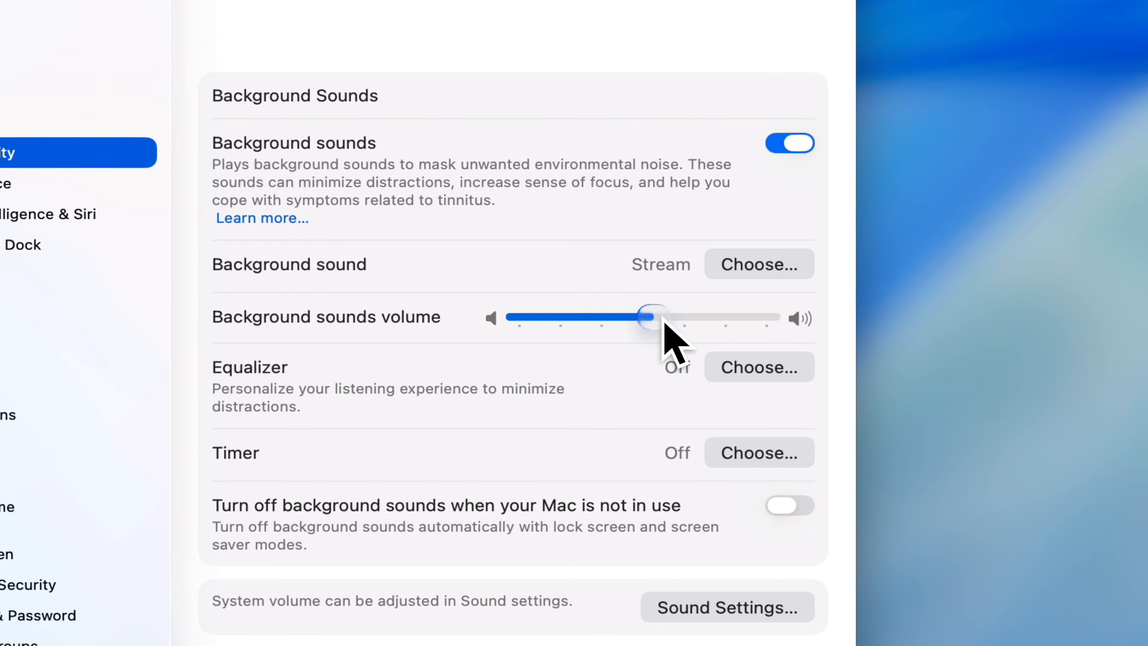
drag(615, 155, 577, 156)
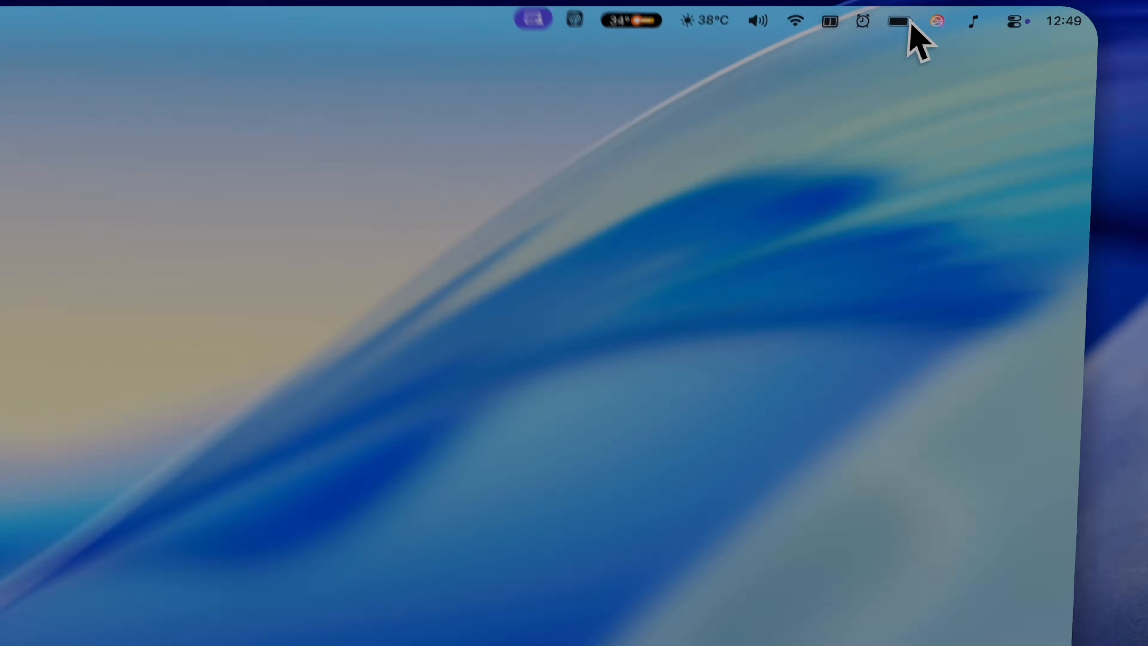
Step: Show the battery percentage beside the battery item in the menu bar using its shortcut options
click(900, 22)
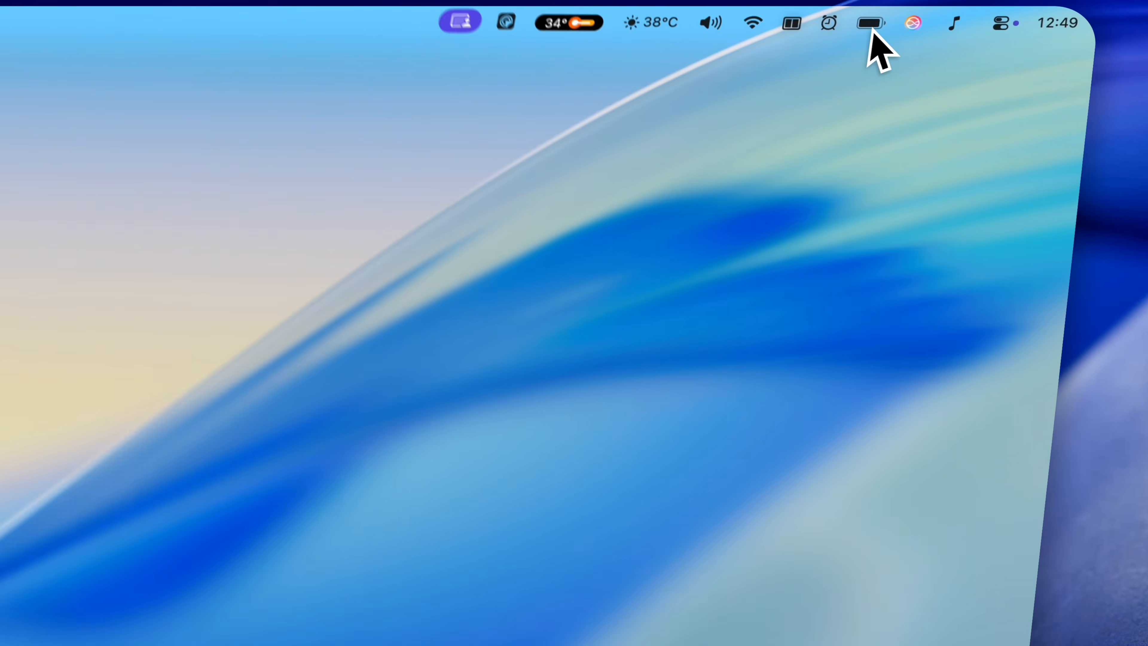
ctrl+click(963, 18)
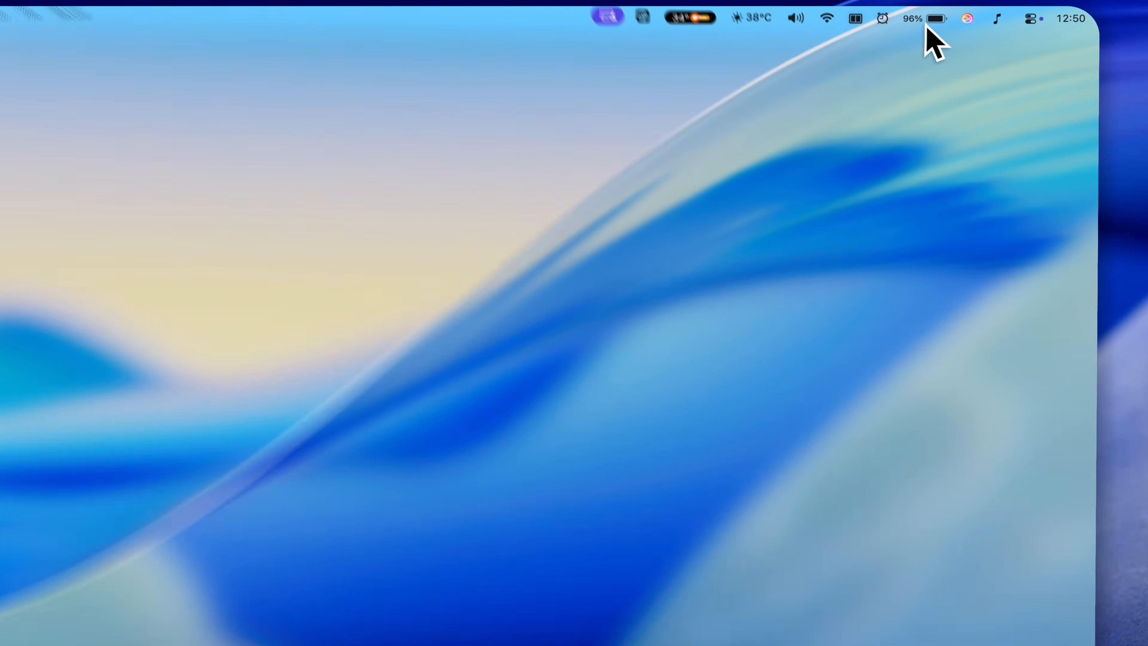
right_click(954, 19)
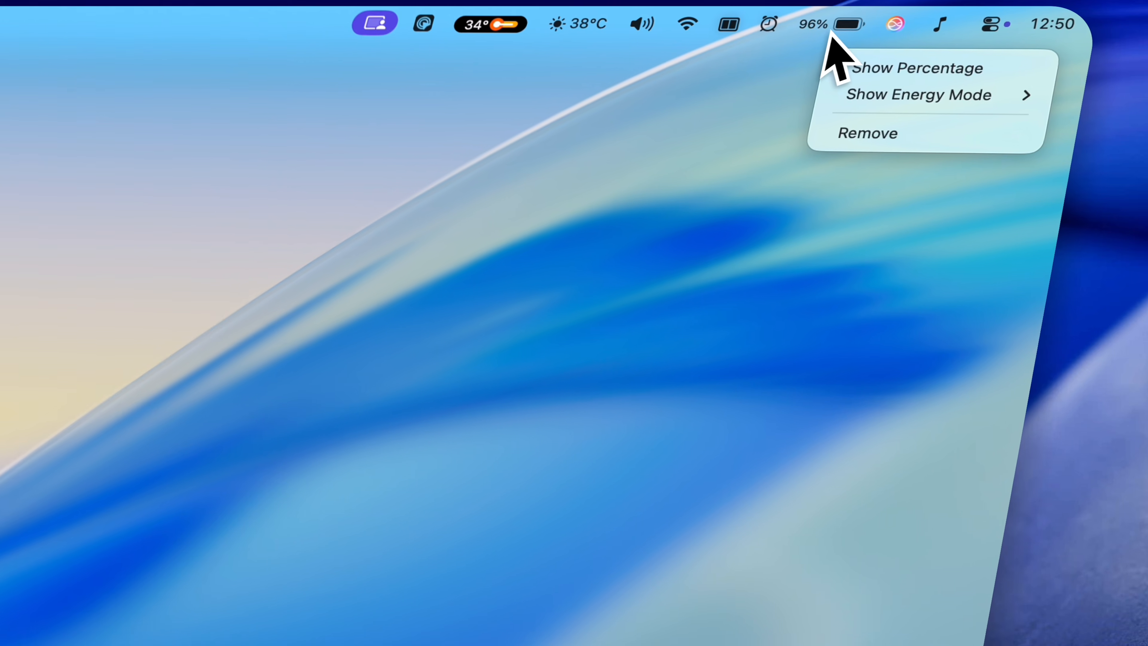
click(879, 64)
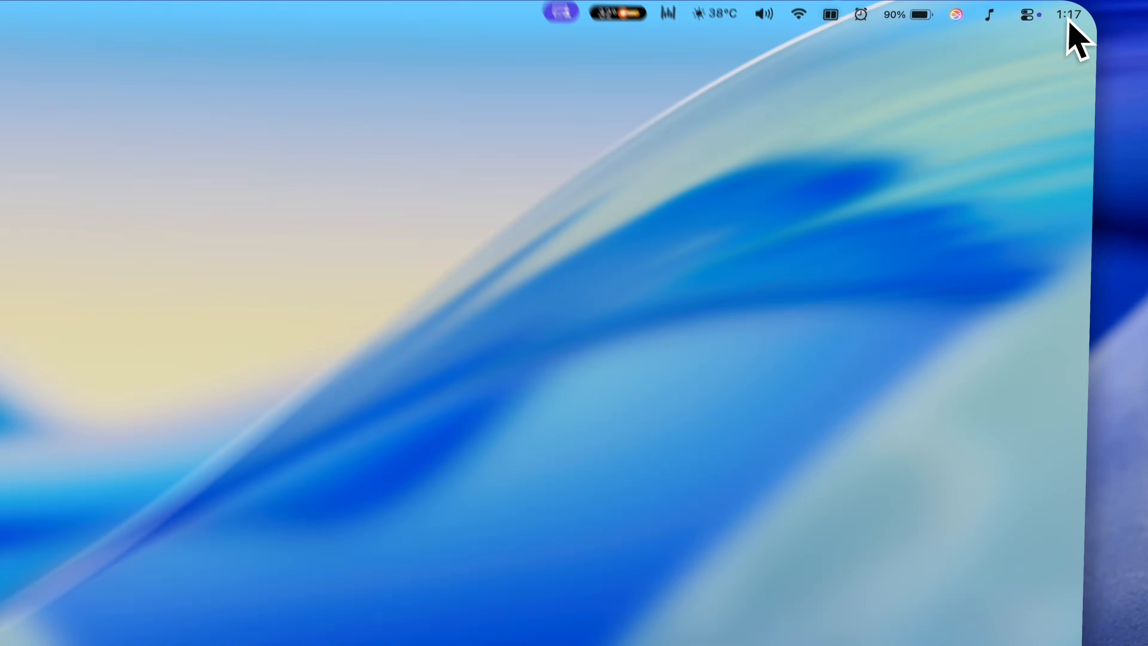
Step: Open Notification Center and look at the listed notification
click(1076, 13)
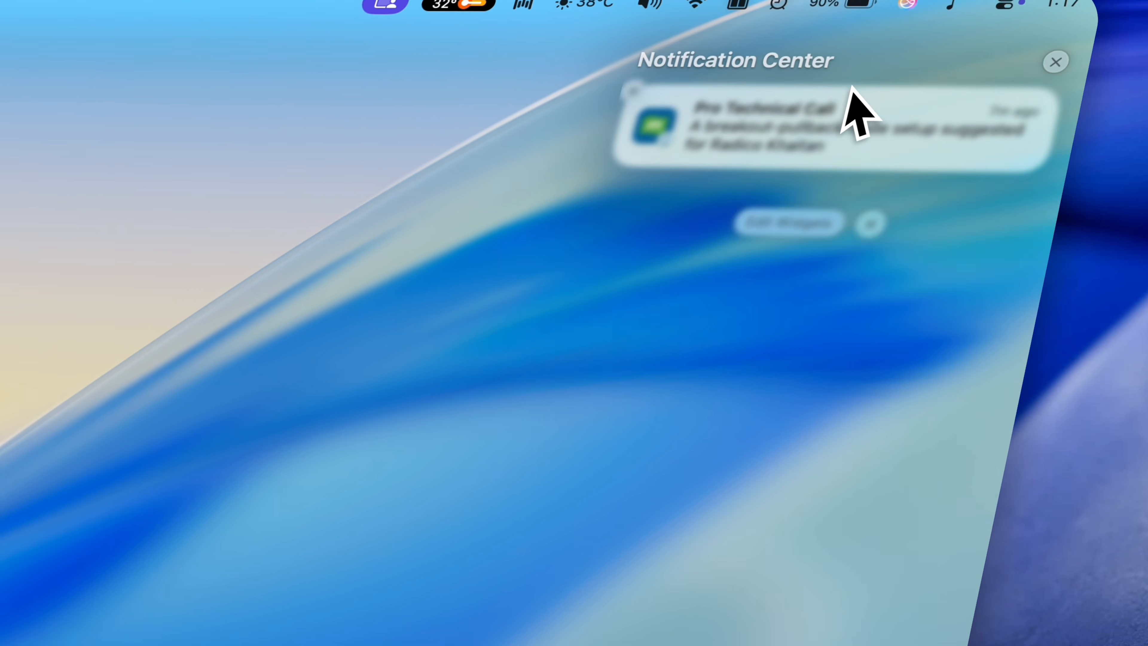
click(837, 113)
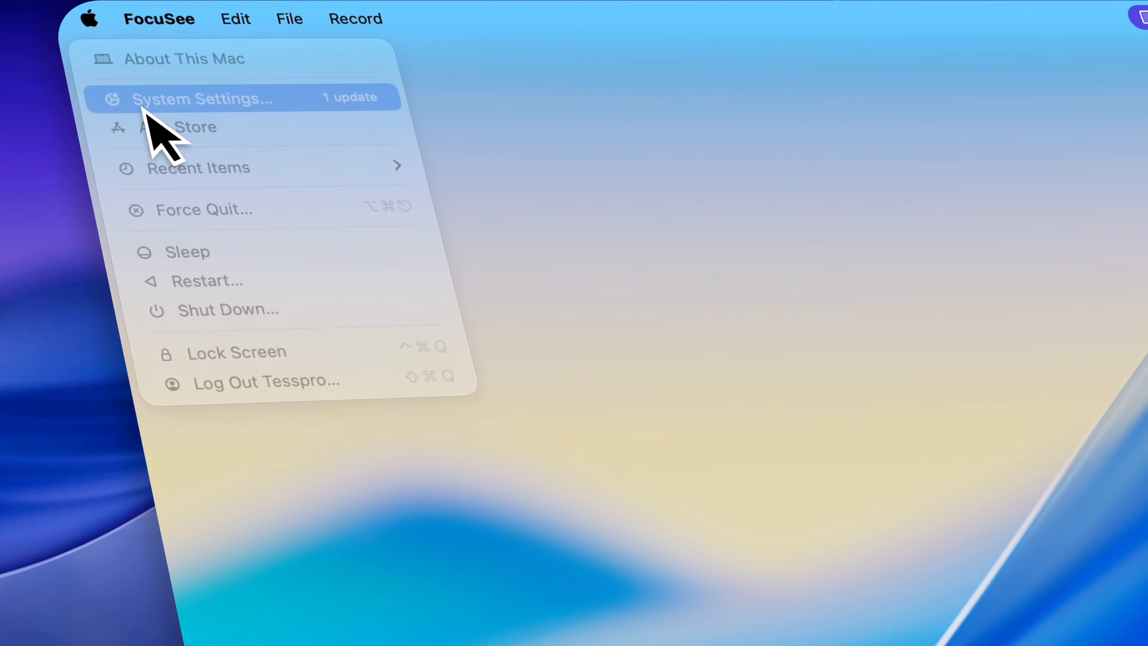
Step: Allow notifications from iPhone in the Notifications section of System Settings and review the per-app mirroring list
click(144, 103)
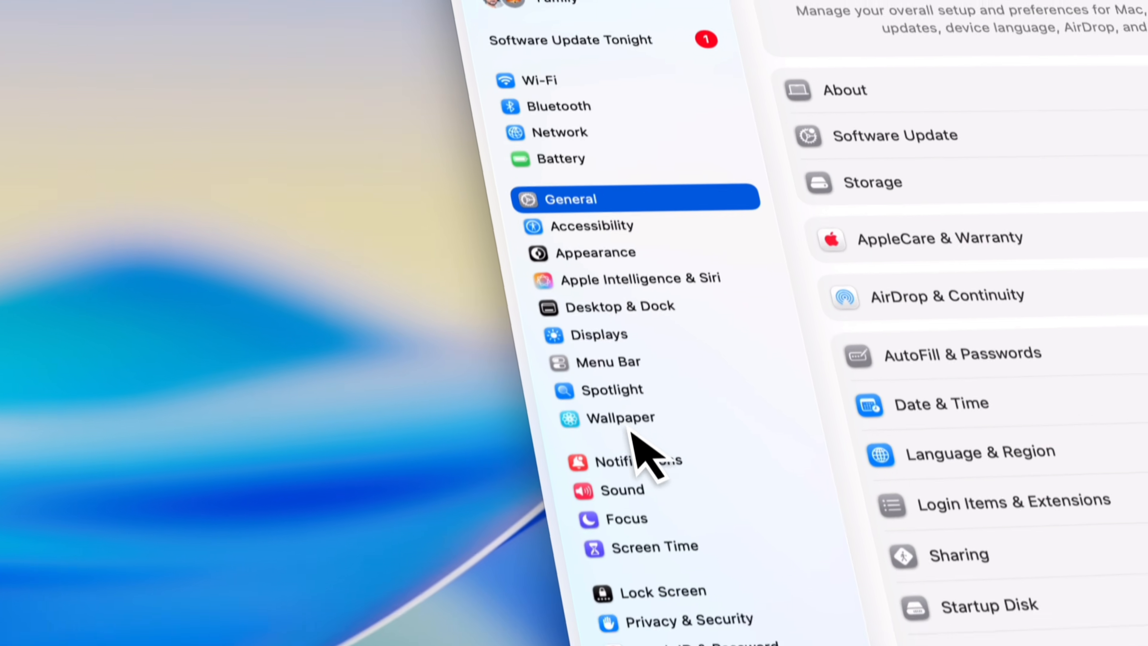
click(640, 457)
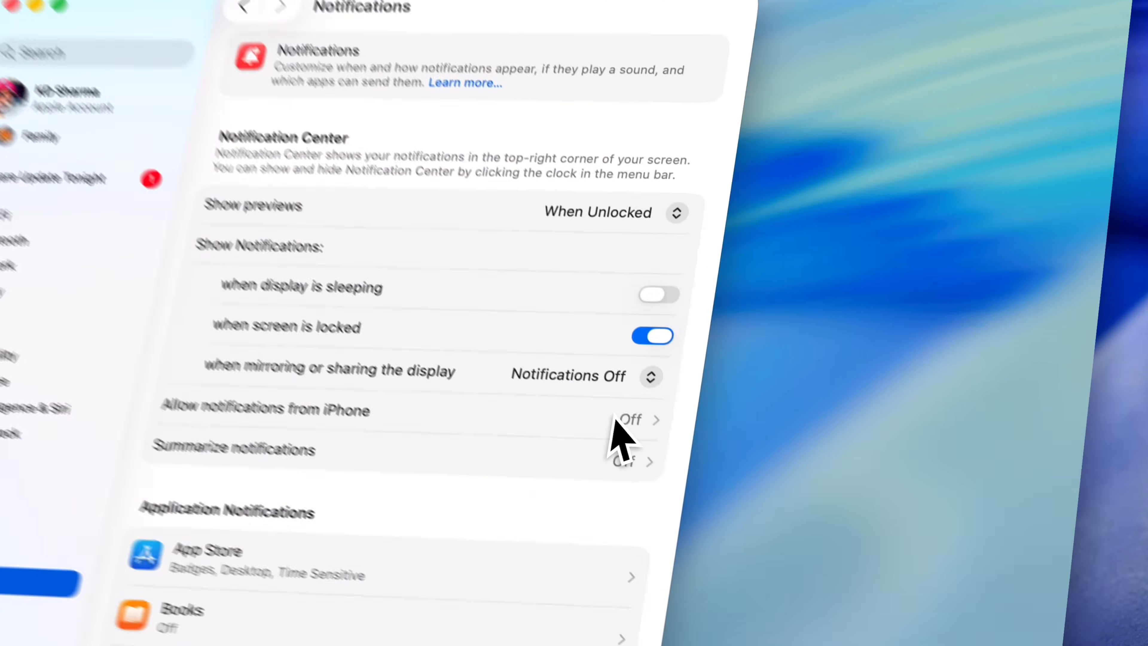
click(771, 292)
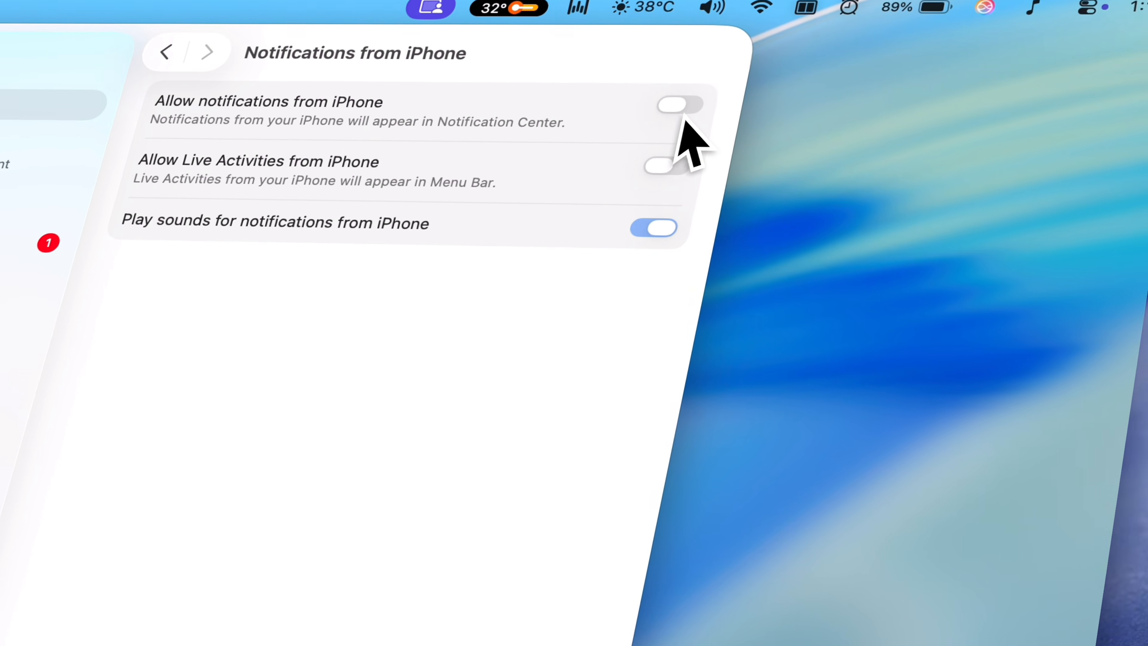
click(683, 118)
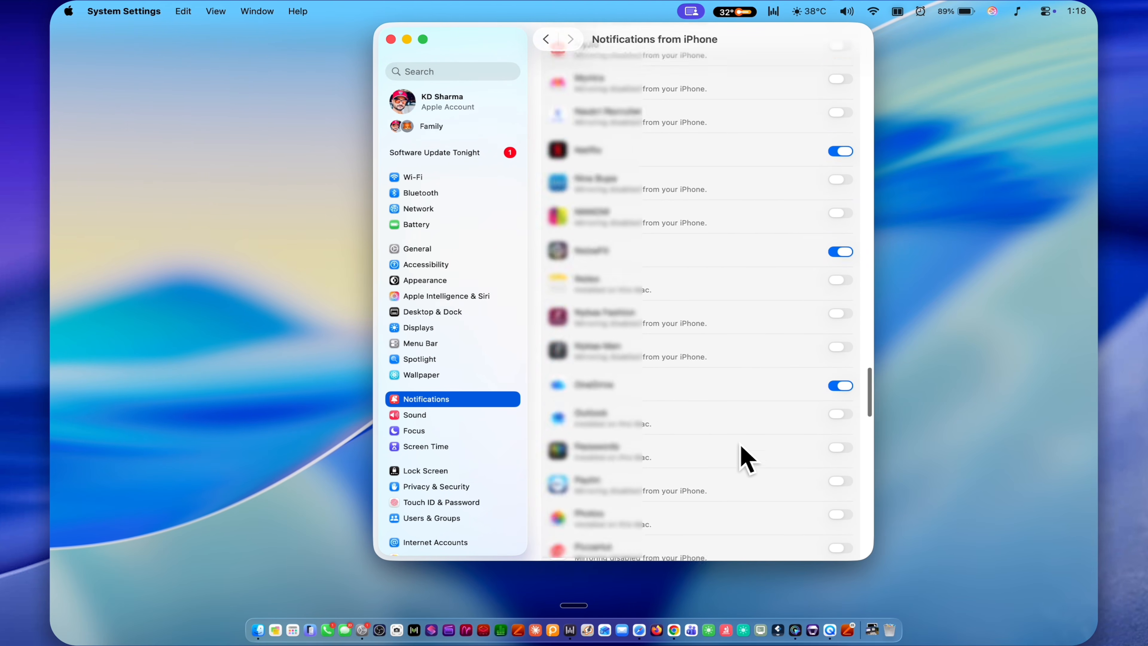
scroll(746, 459, up, 15)
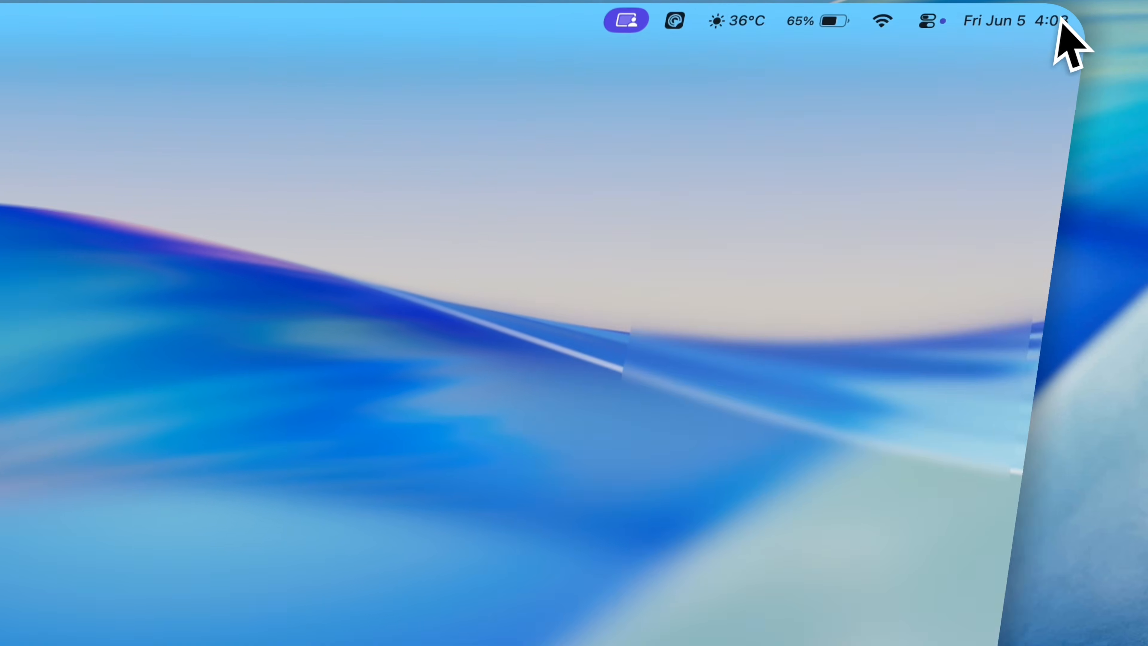
Step: Bring up Notification Center to view the notifications mirrored from the iPhone
click(1058, 21)
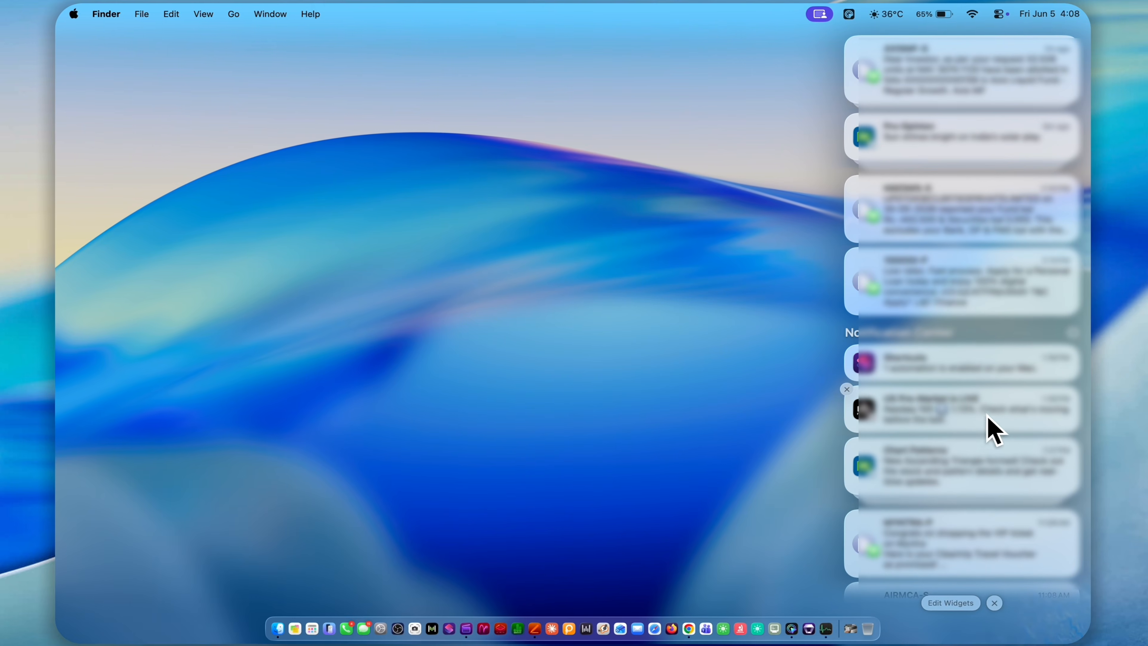
Step: Look through the notifications mirrored from the iPhone in Notification Center
scroll(988, 422, down, 10)
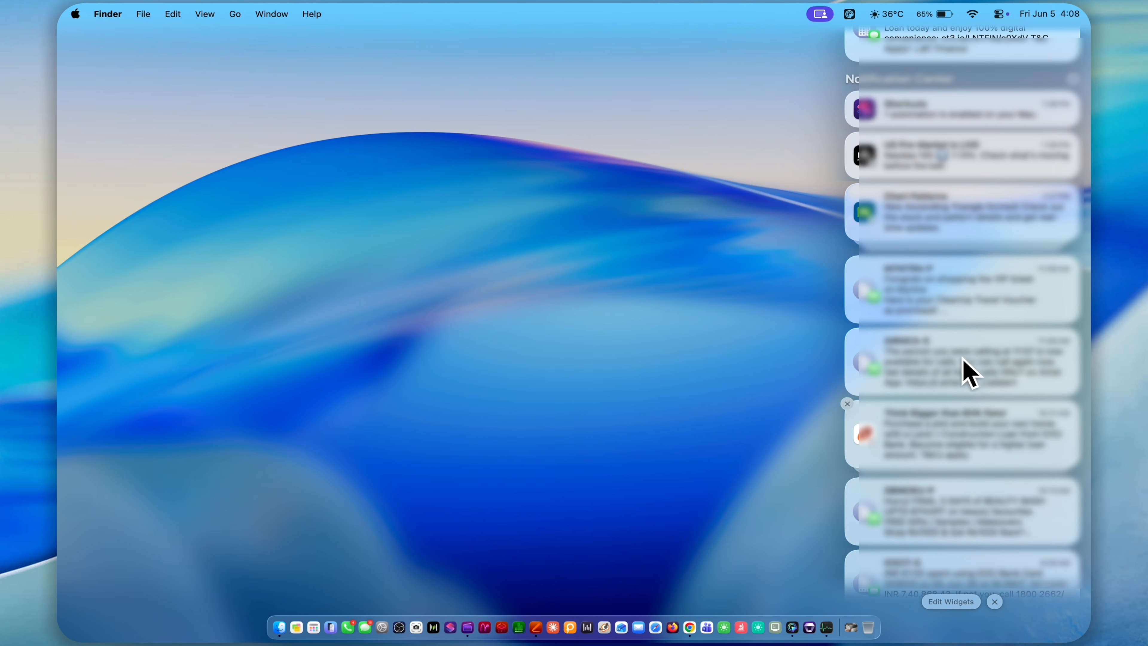
scroll(967, 436, down, 10)
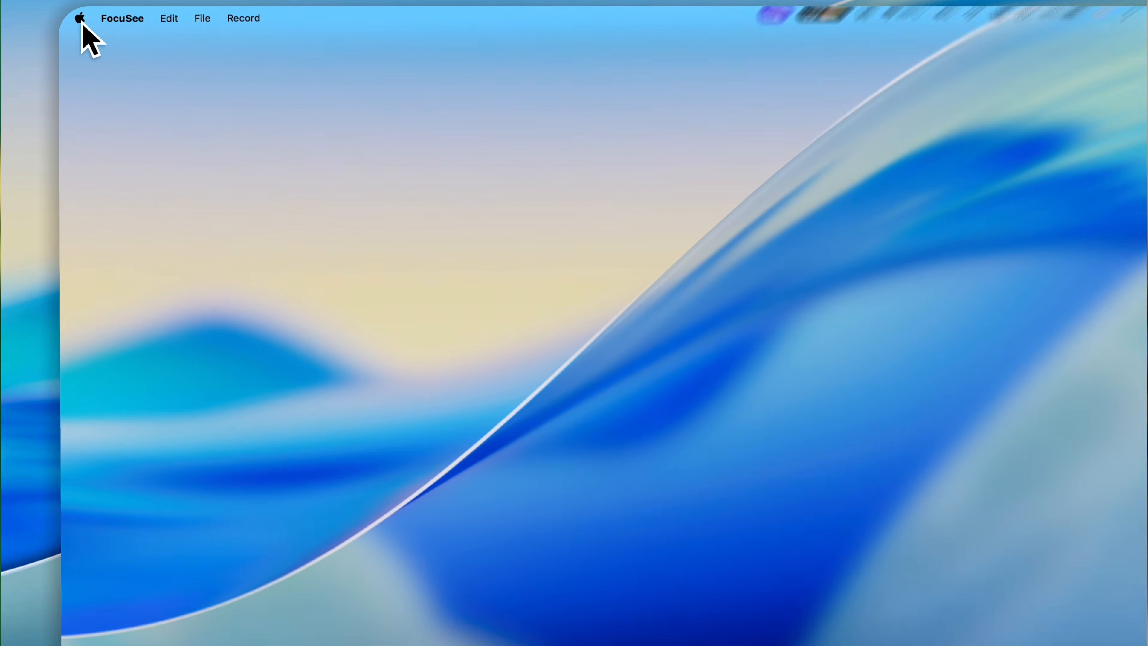
Step: Open the clock options in System Settings' Menu Bar section and turn on Show AM/PM
click(78, 17)
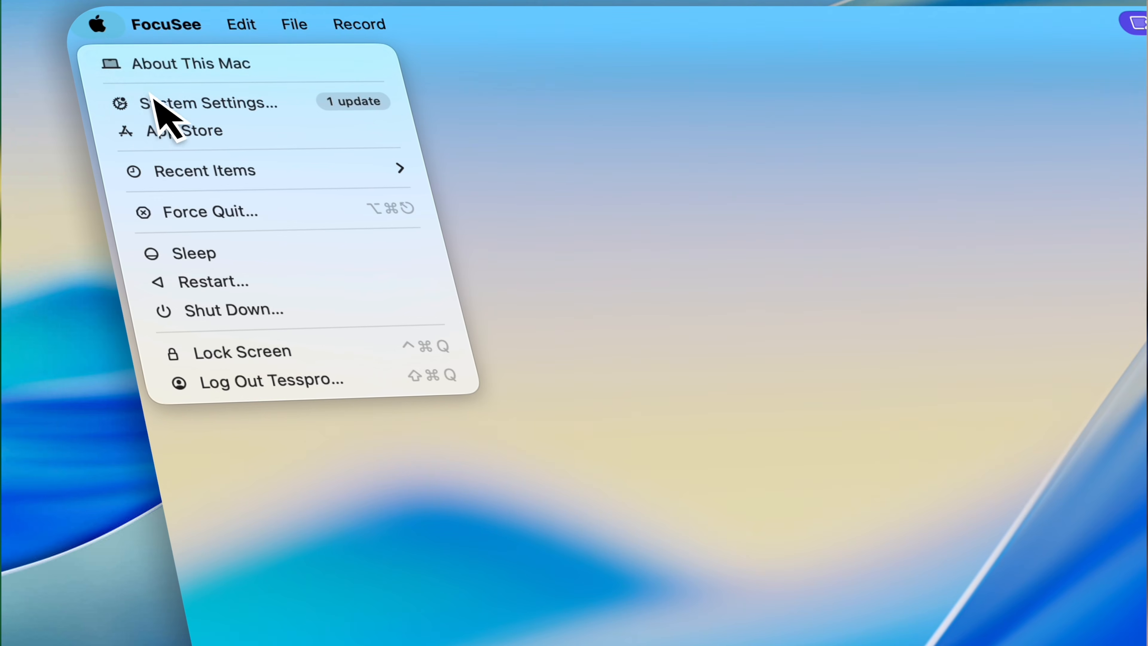
click(151, 96)
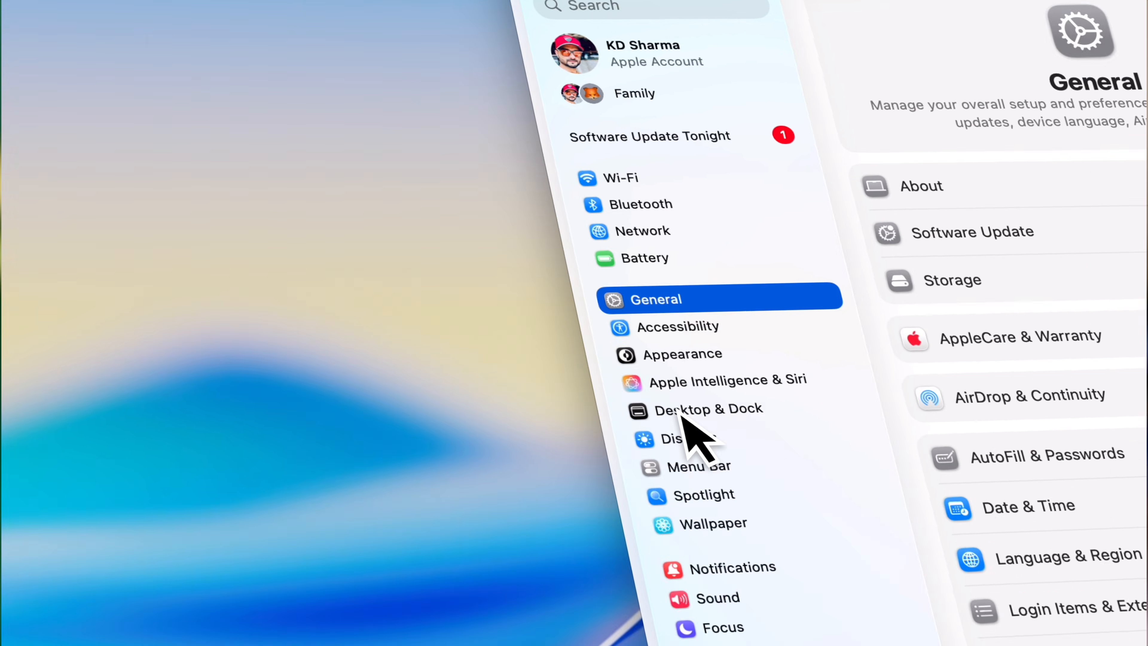
click(697, 464)
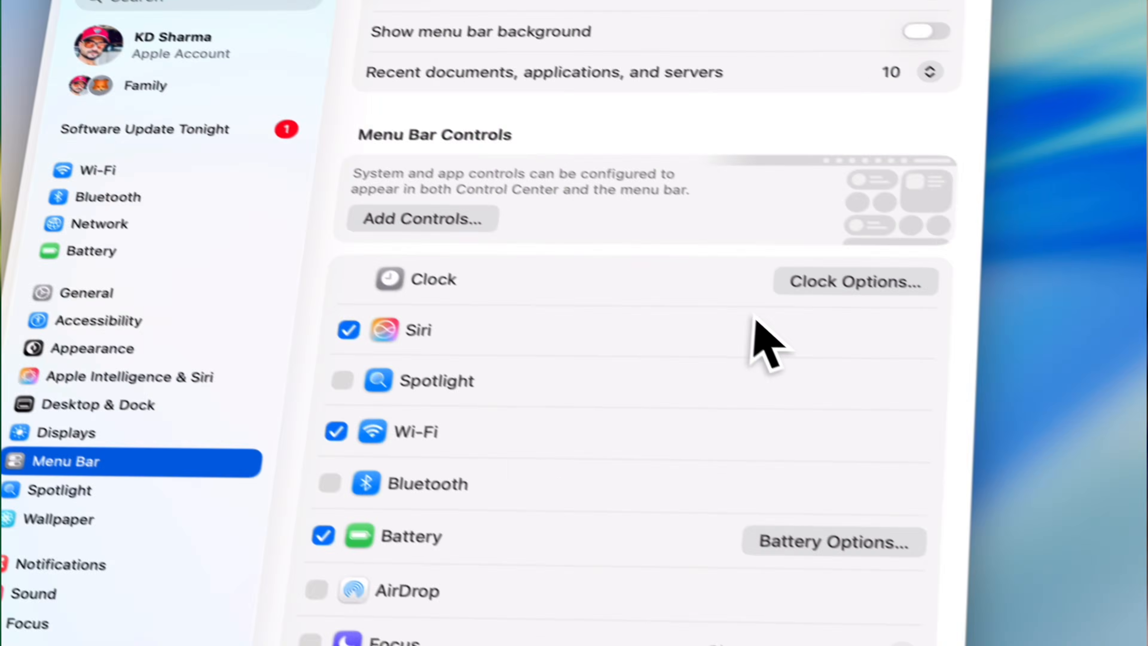
click(1076, 195)
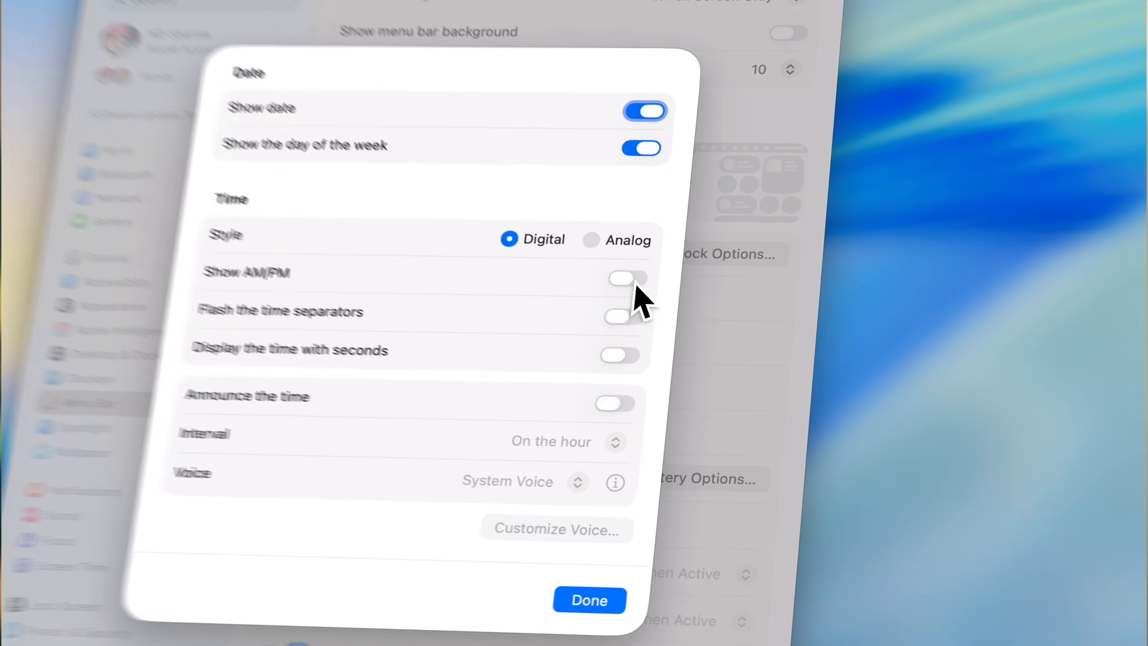
click(755, 261)
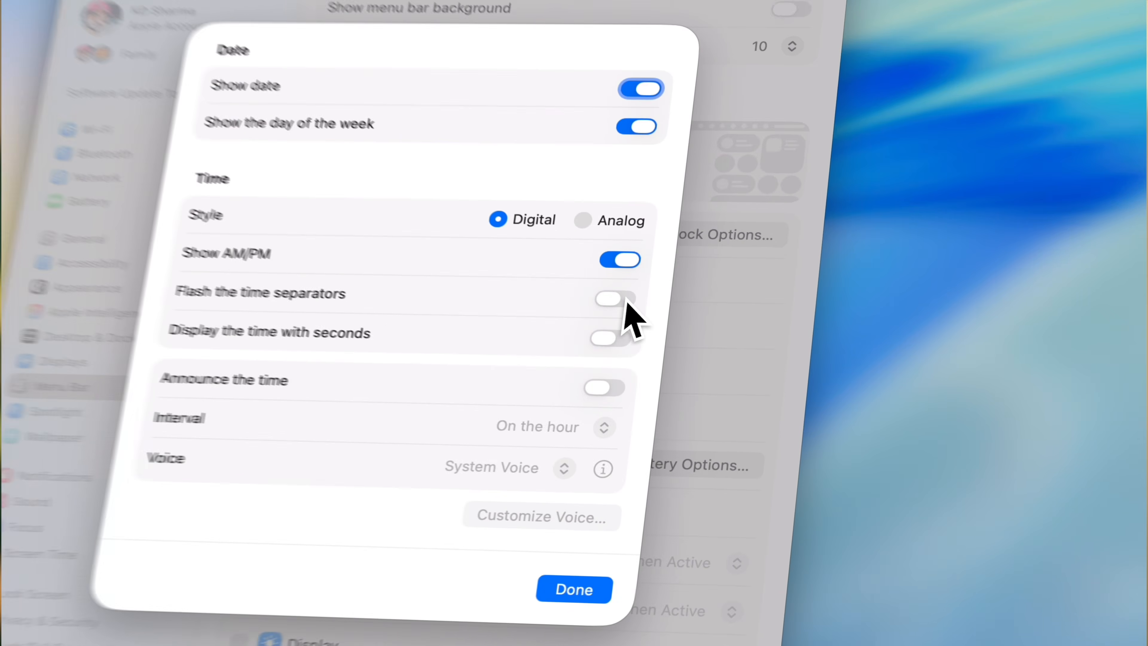
click(565, 326)
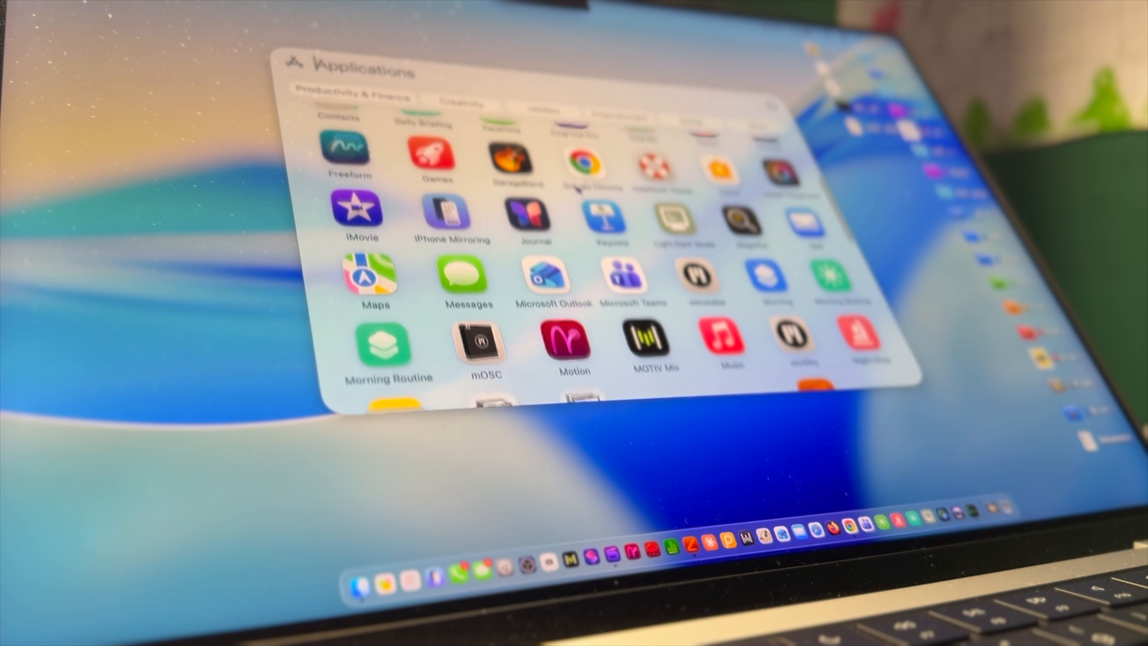
scroll(578, 189, down, 10)
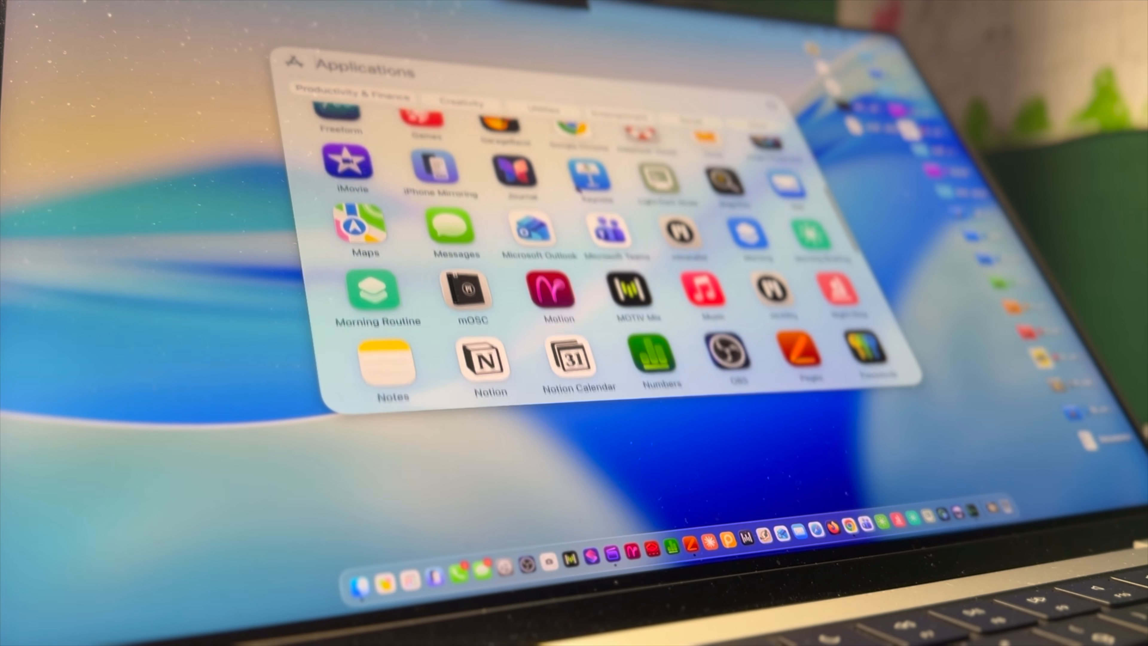
scroll(578, 236, down, 5)
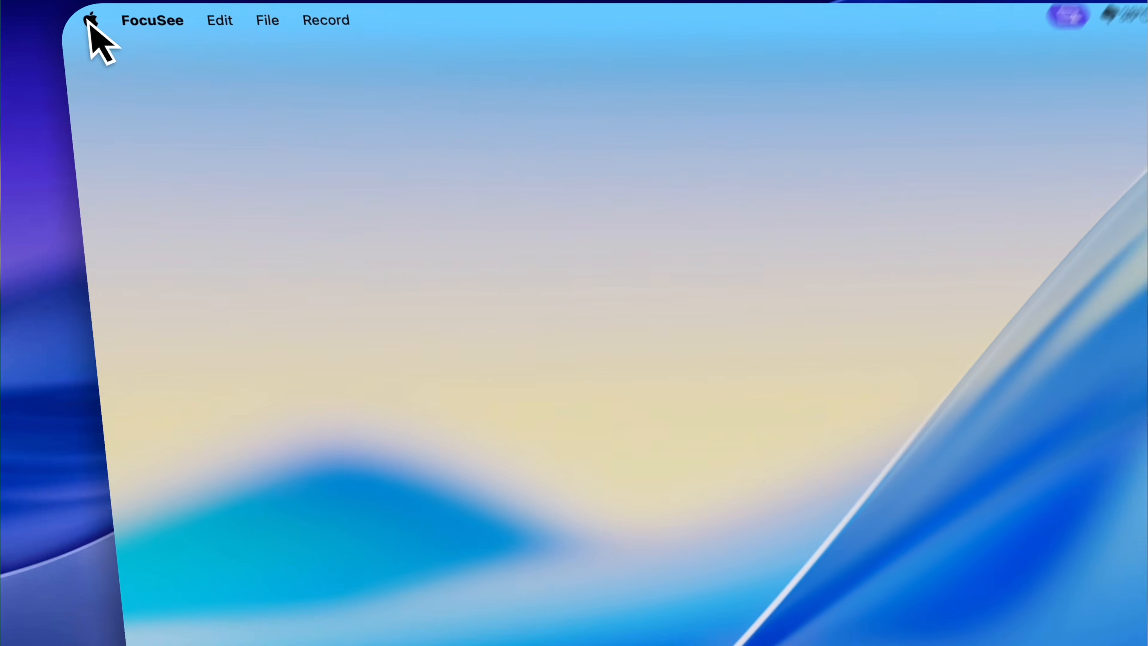
Step: Open the Menu Bar section of System Settings and remove the Sound control from the menu bar
click(76, 14)
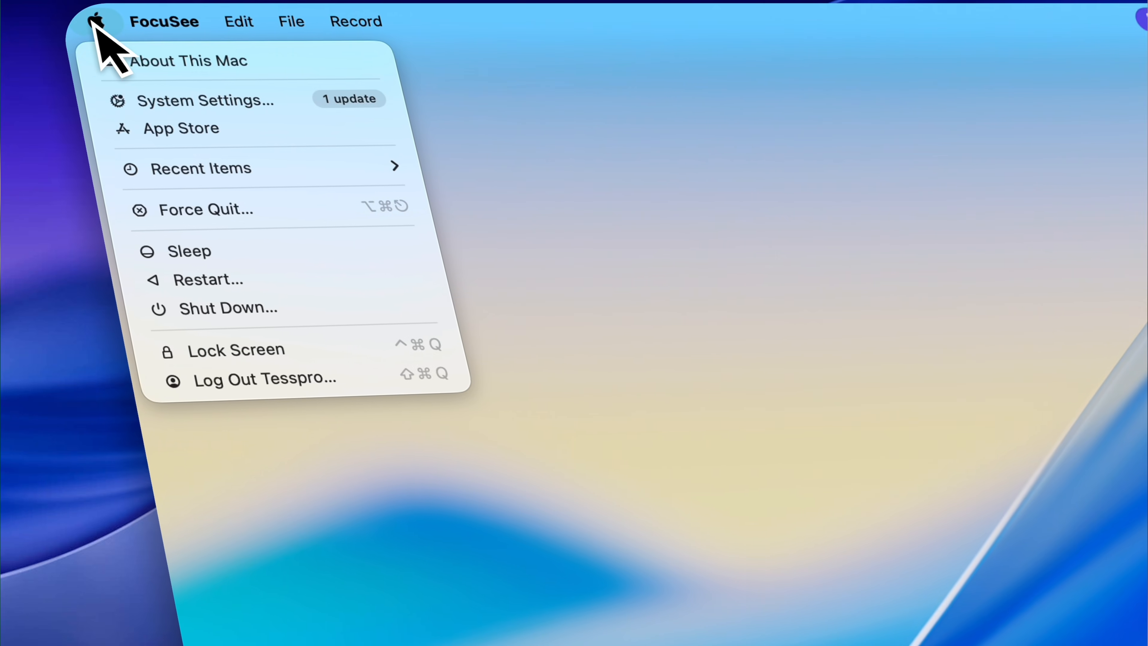
click(155, 99)
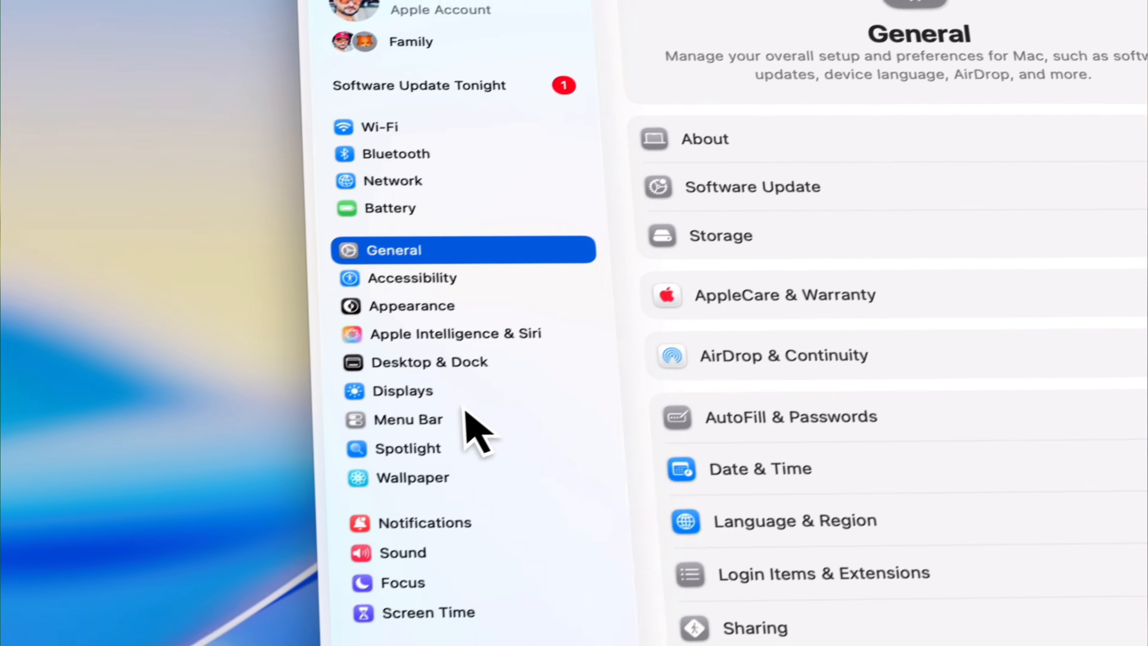
click(665, 505)
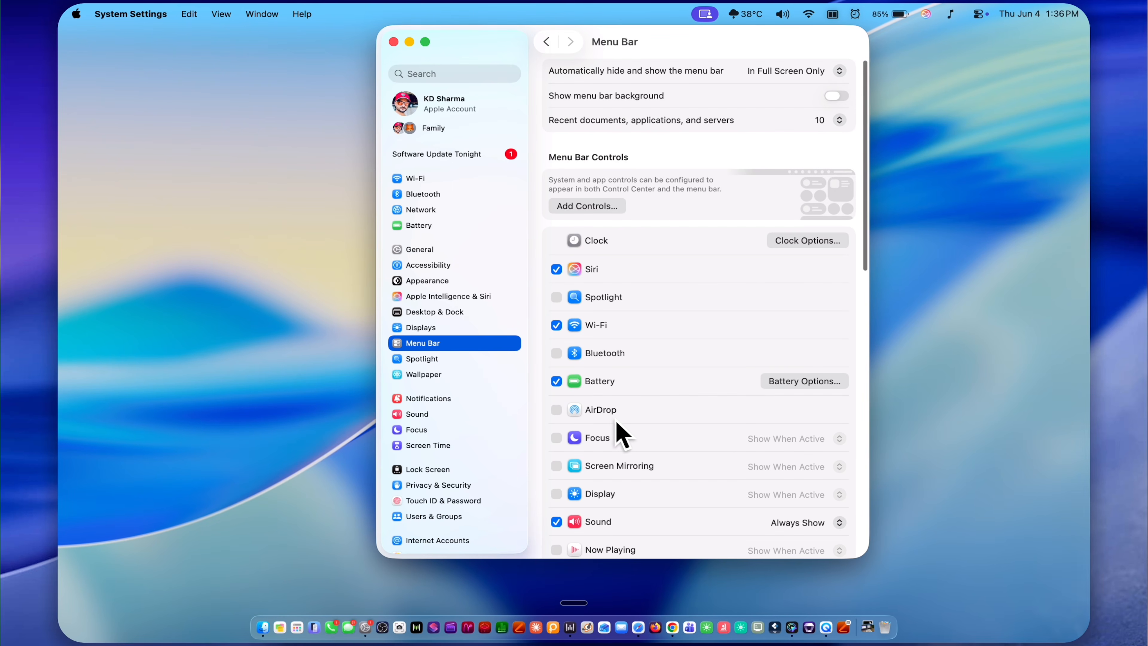
scroll(622, 434, down, 5)
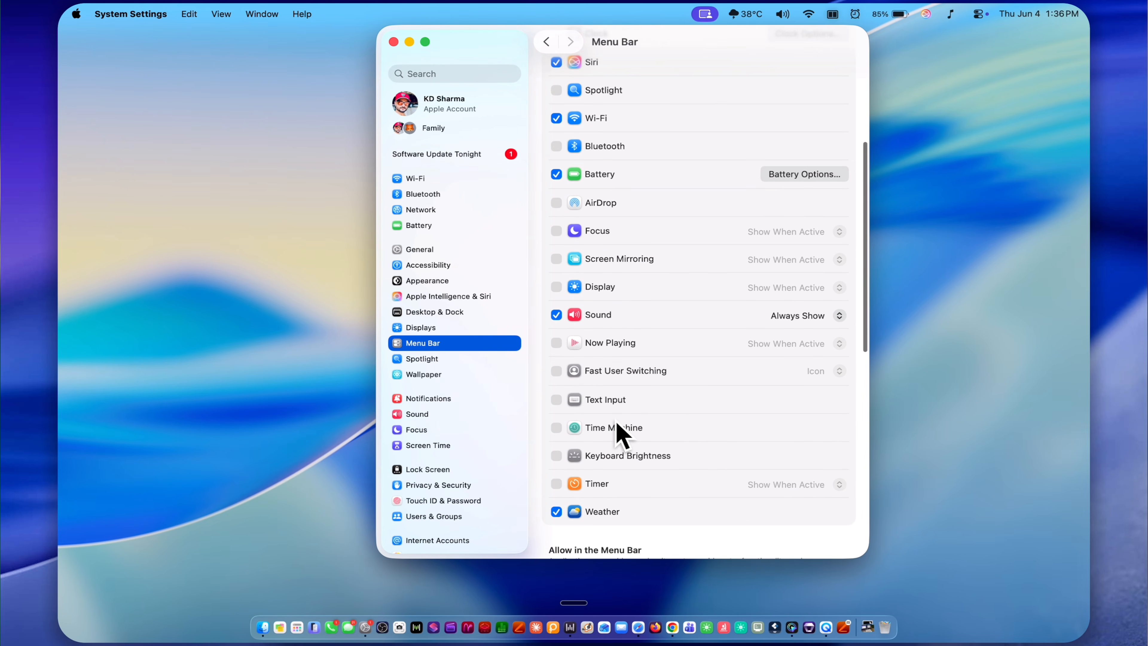
click(556, 315)
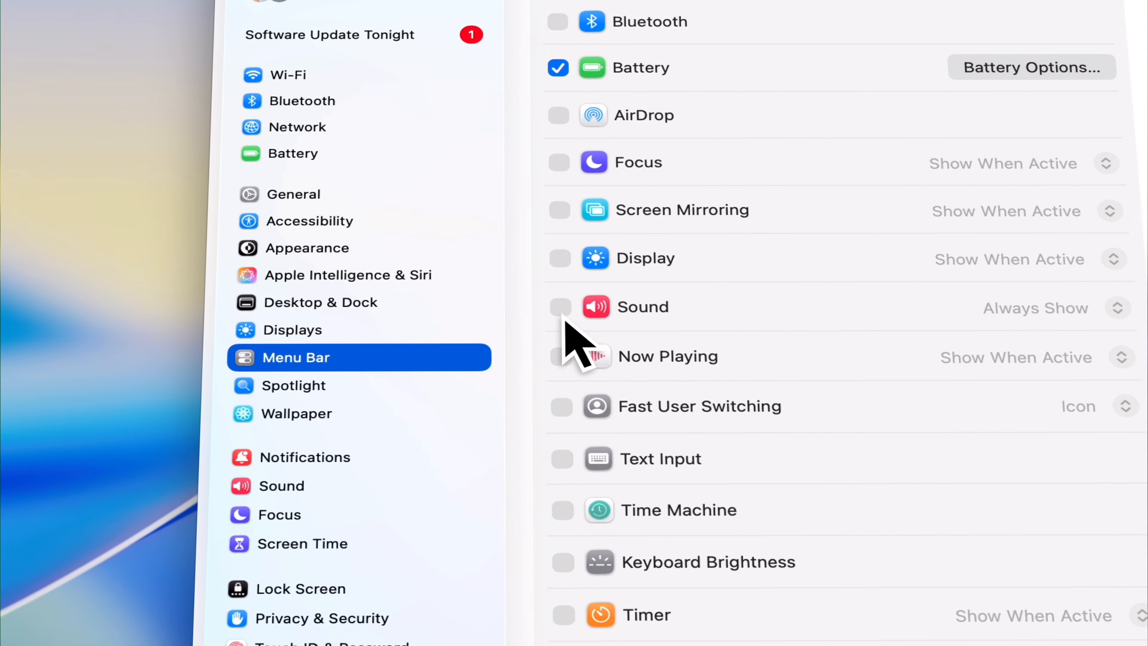
Step: Disallow menu bar items for HelpDesk Viewer, Microsoft Teams, Notion and Notion Calendar
scroll(561, 325, down, 2)
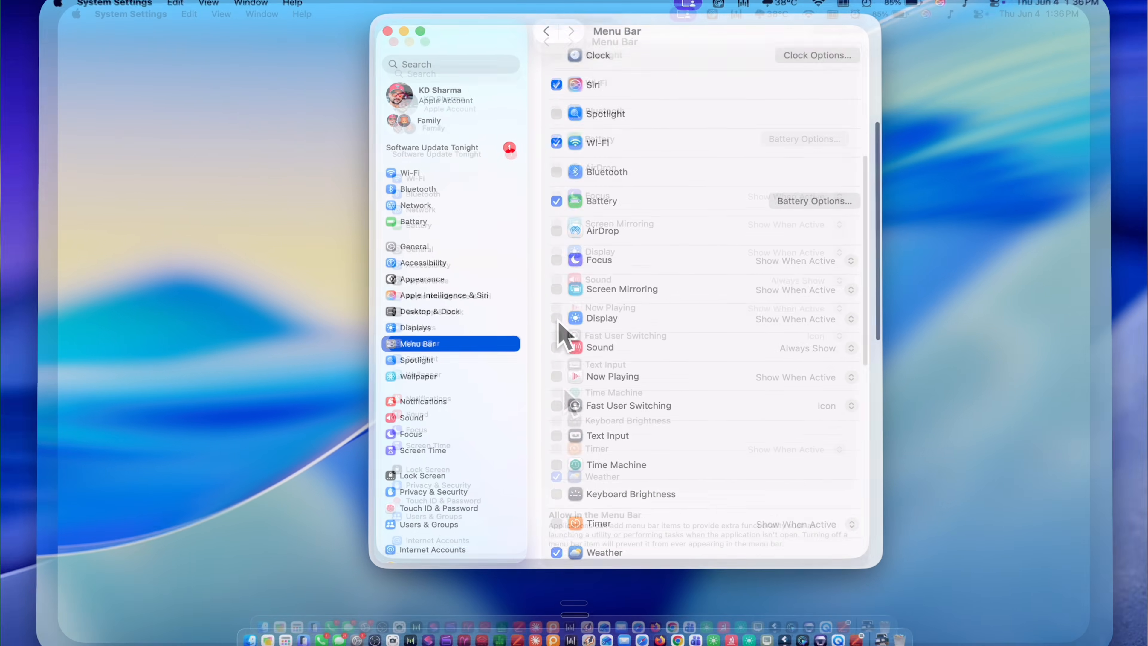
scroll(566, 411, down, 5)
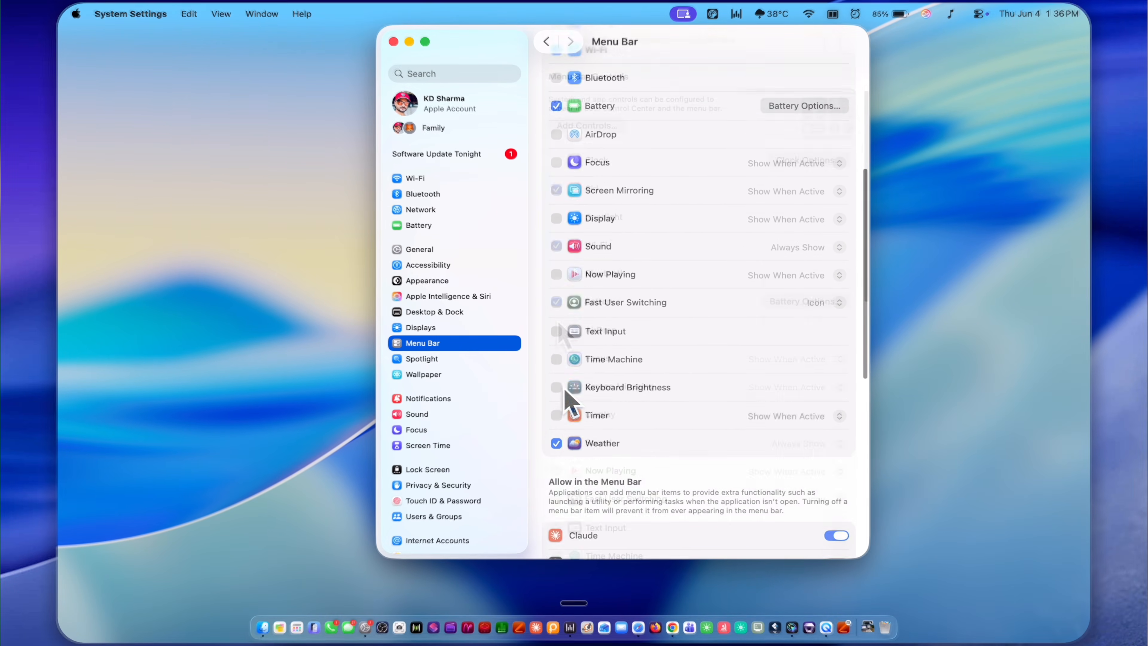
scroll(566, 401, down, 3)
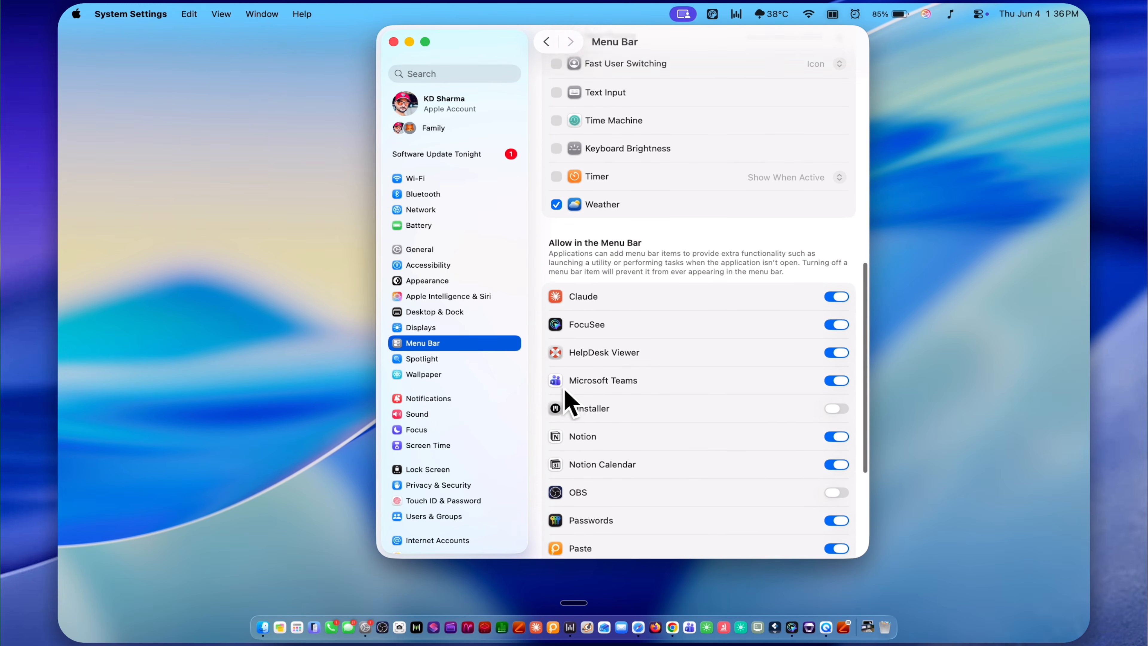
scroll(561, 398, down, 2)
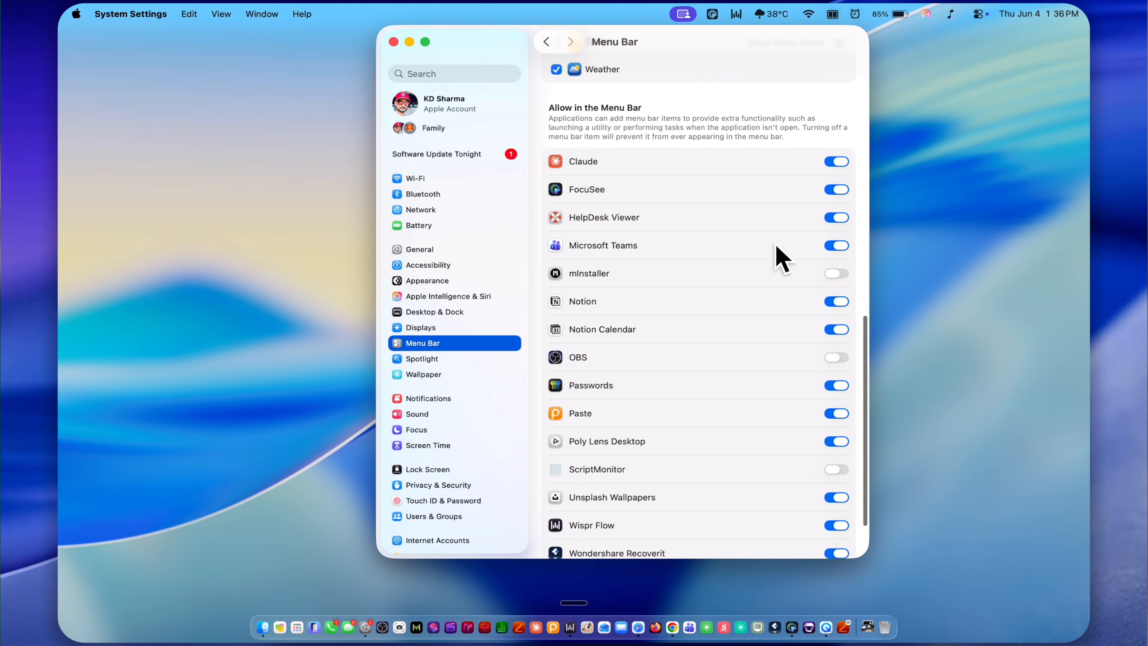
click(836, 215)
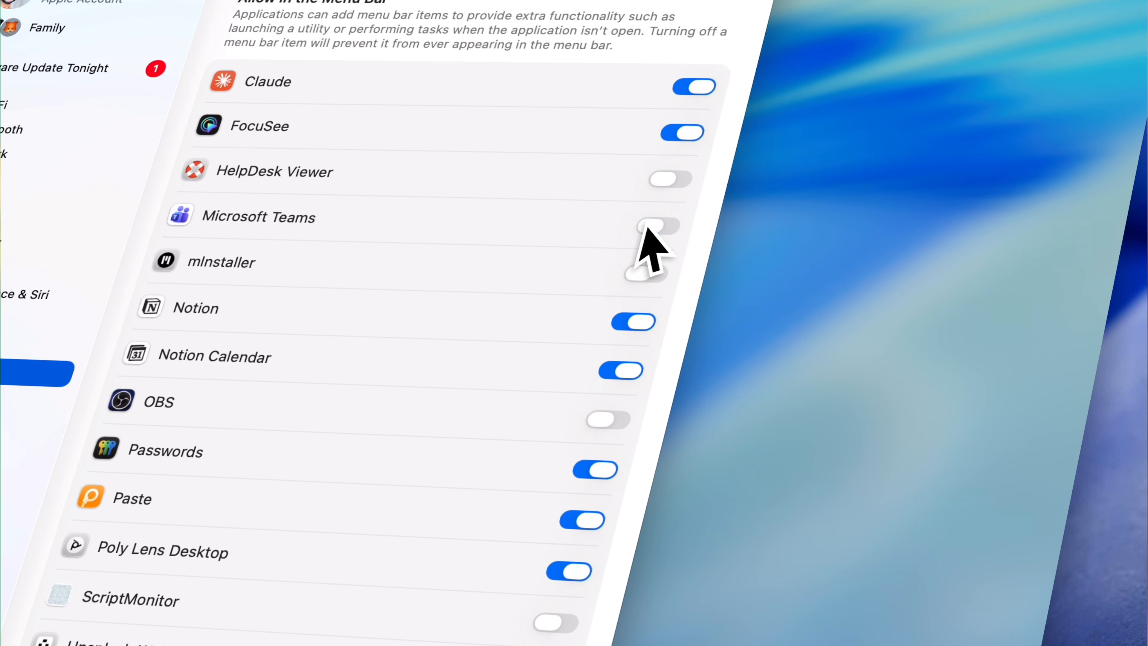
scroll(644, 231, down, 3)
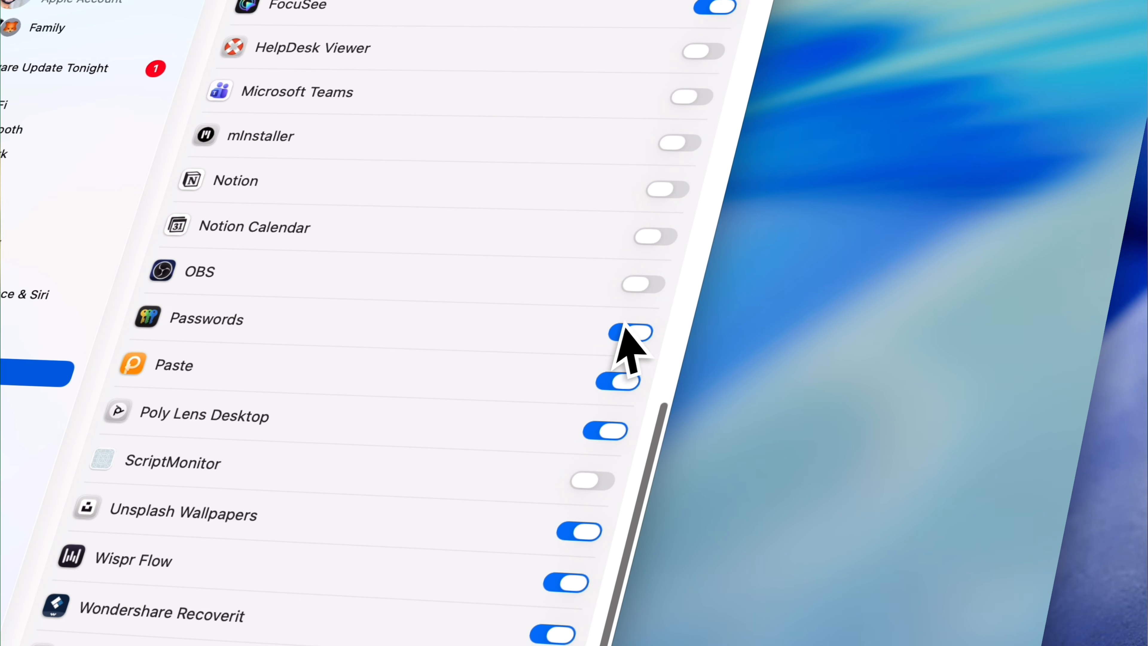